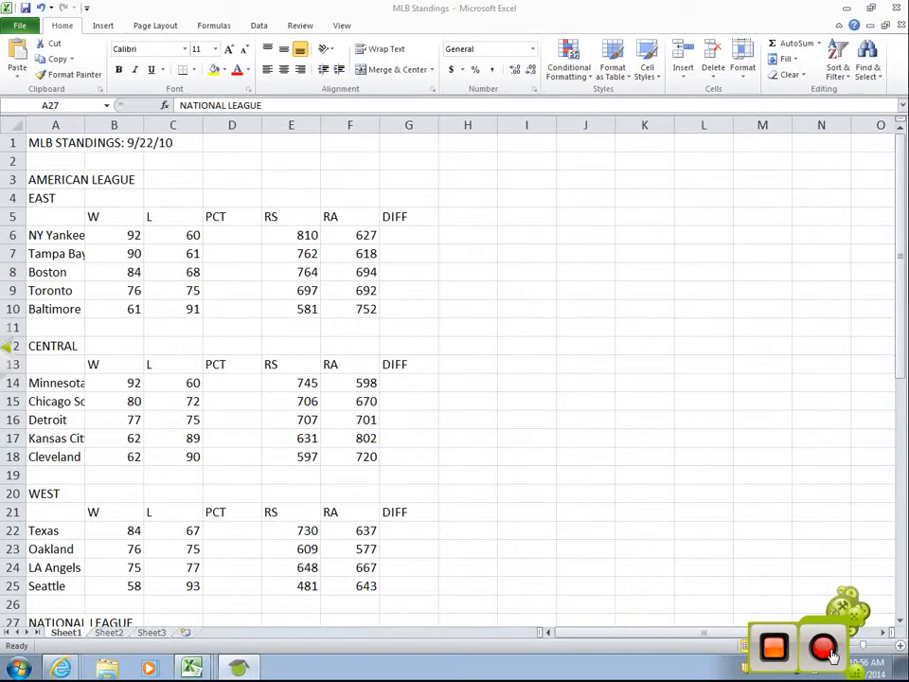
Step: Auto-fit column A to its contents and enter the winning-percentage formula =B6/(B6+C6) in D6 for the NY Yankees
double_click(84, 125)
left_click(347, 232)
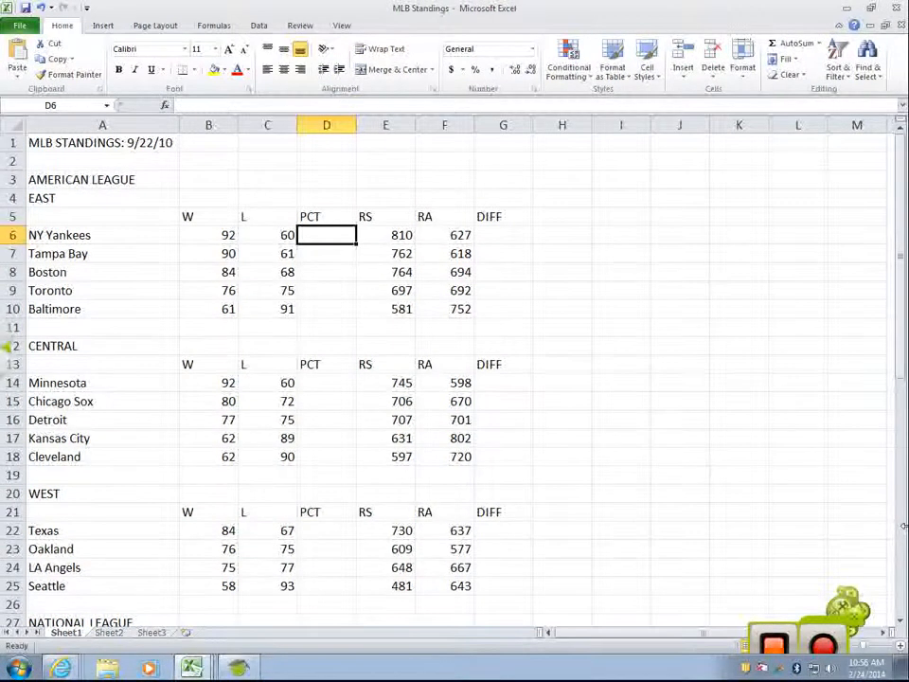
type("=")
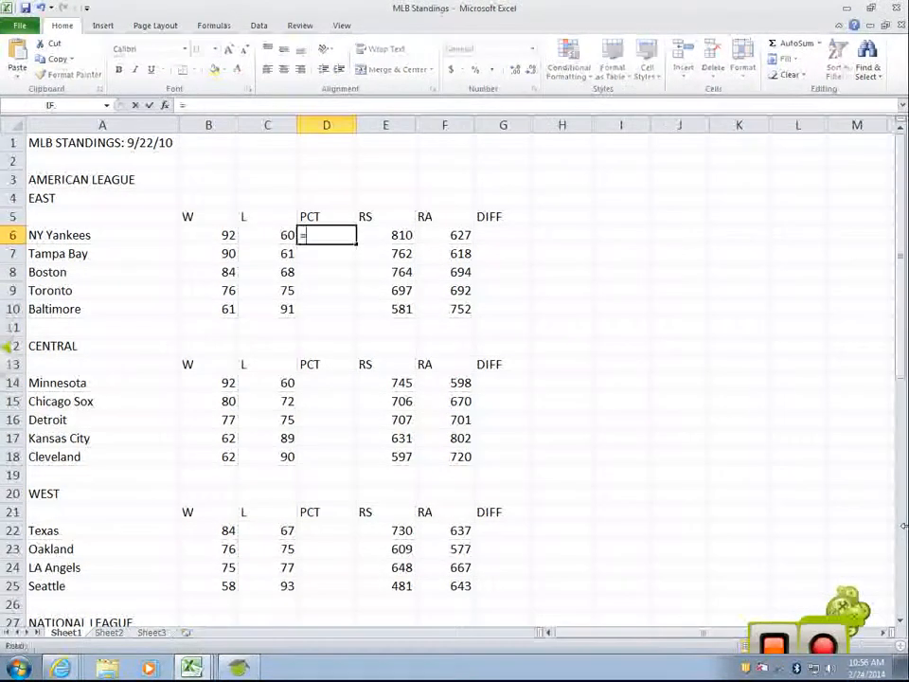
left_click(205, 236)
type("/")
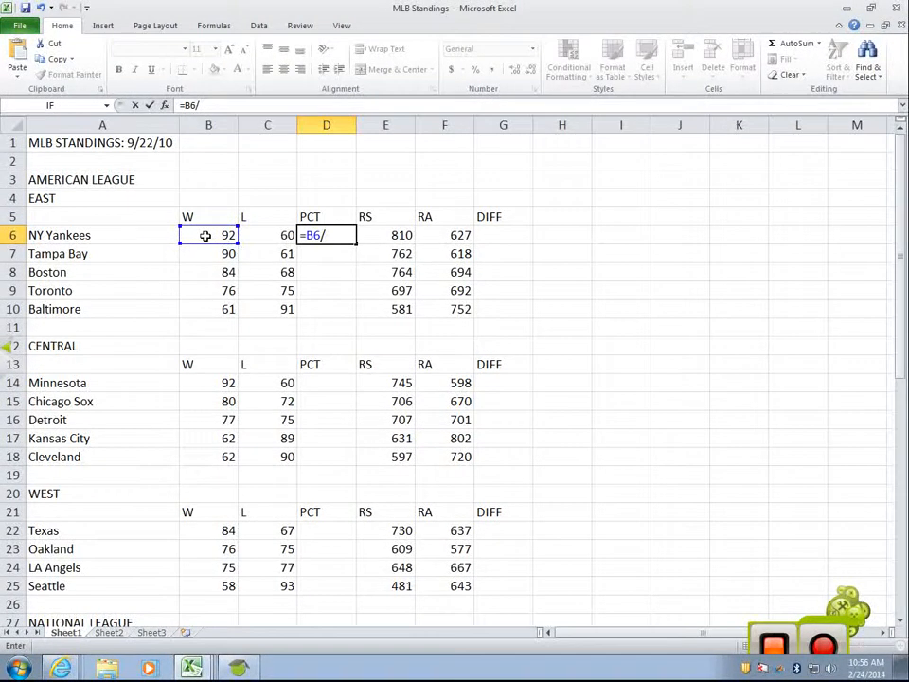
type("(")
left_click(204, 236)
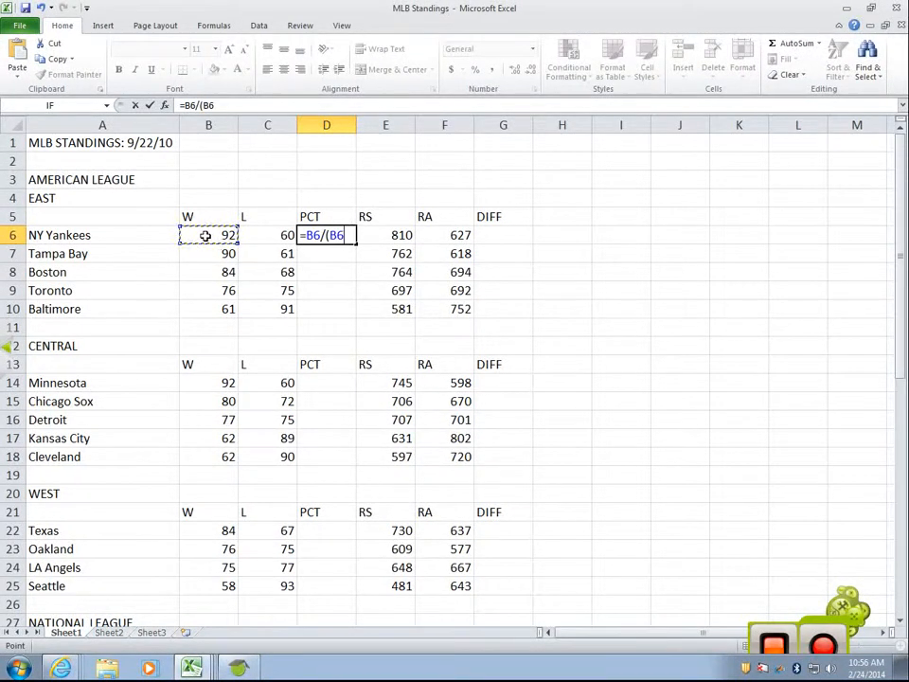
type("+")
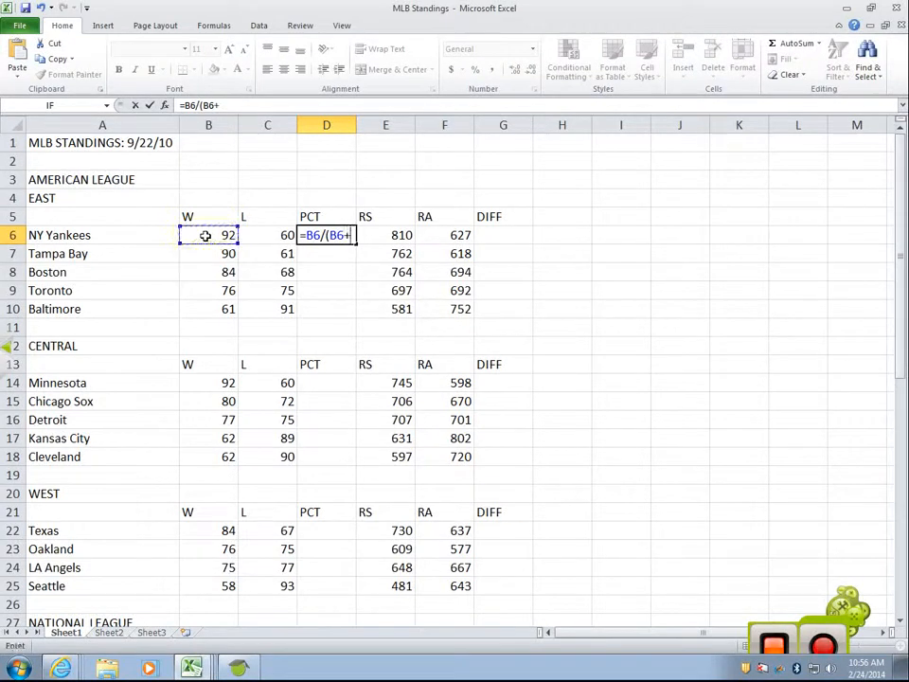
left_click(287, 236)
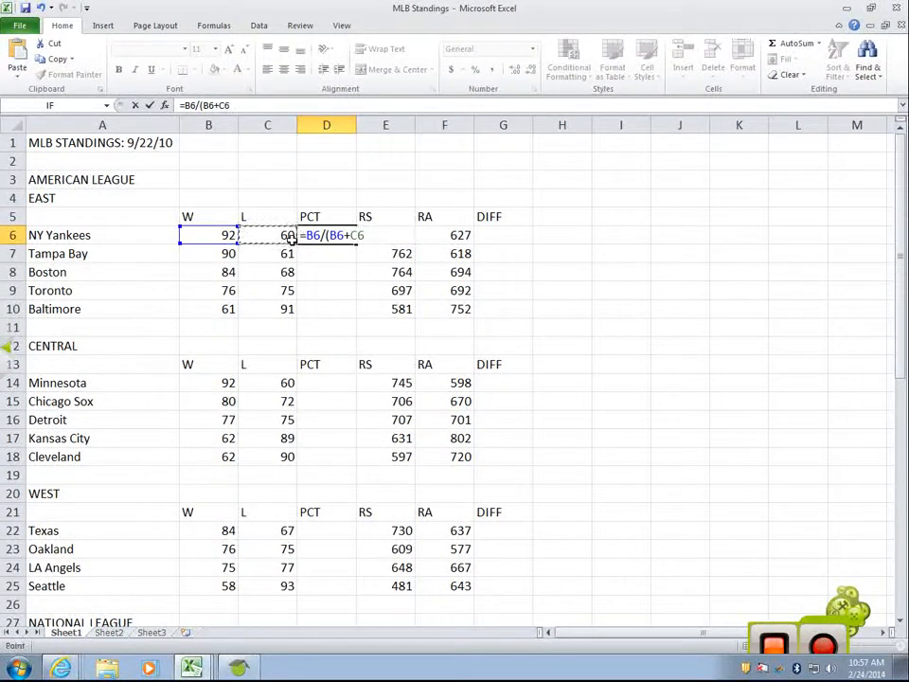
type(")")
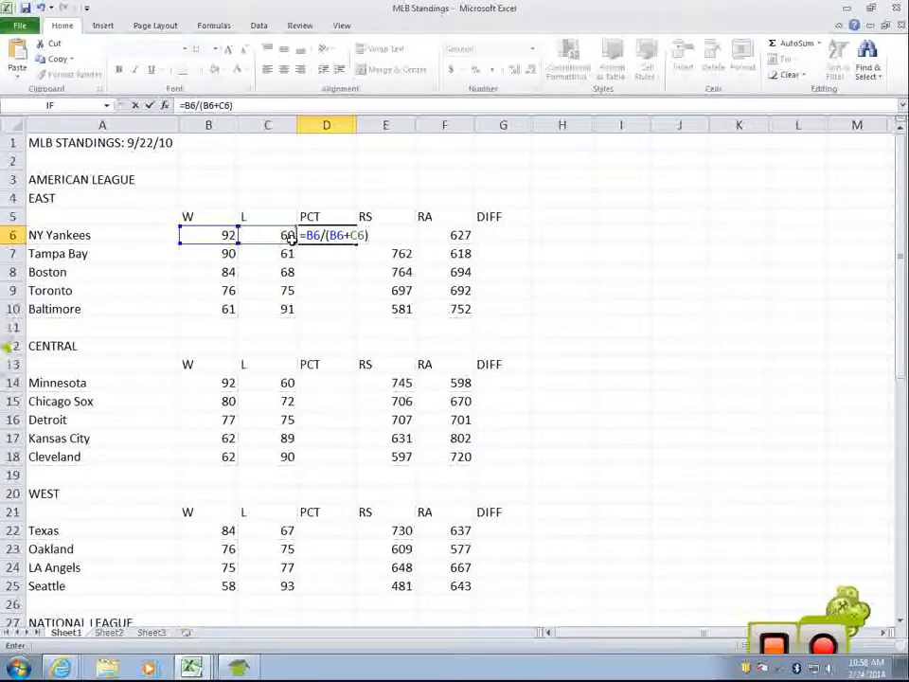
key("Return")
Step: Format D6 as a percentage and fill its formula down through D10 for the American League East teams
left_click(314, 237)
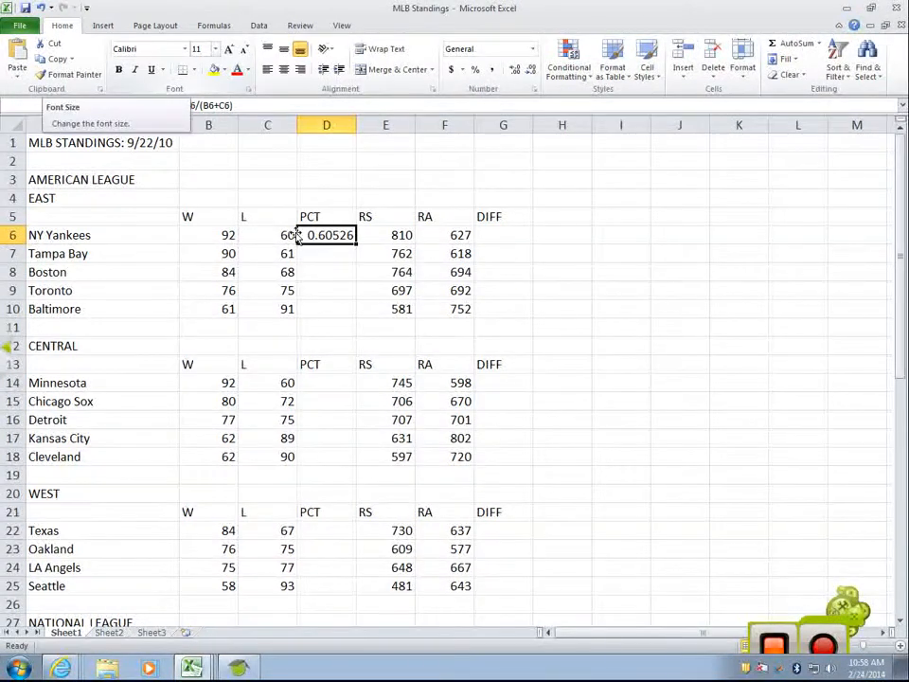
left_click(476, 70)
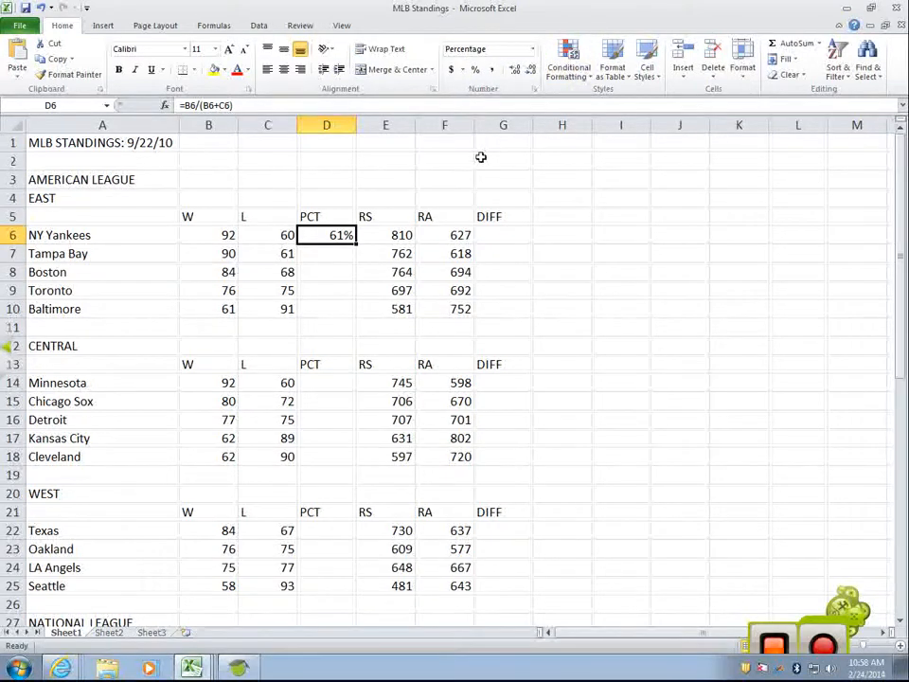
left_click_drag(356, 245, 343, 310)
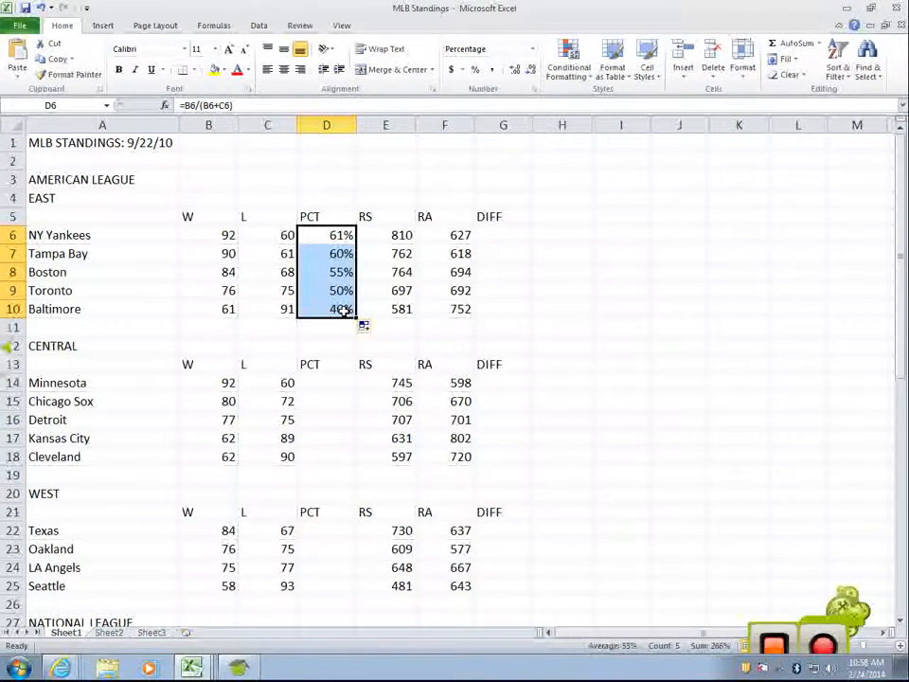
Step: Copy the East PCT formulas in D6:D10 and paste them into the Central division starting at D14
left_click(324, 234)
left_click_drag(324, 234, 324, 309)
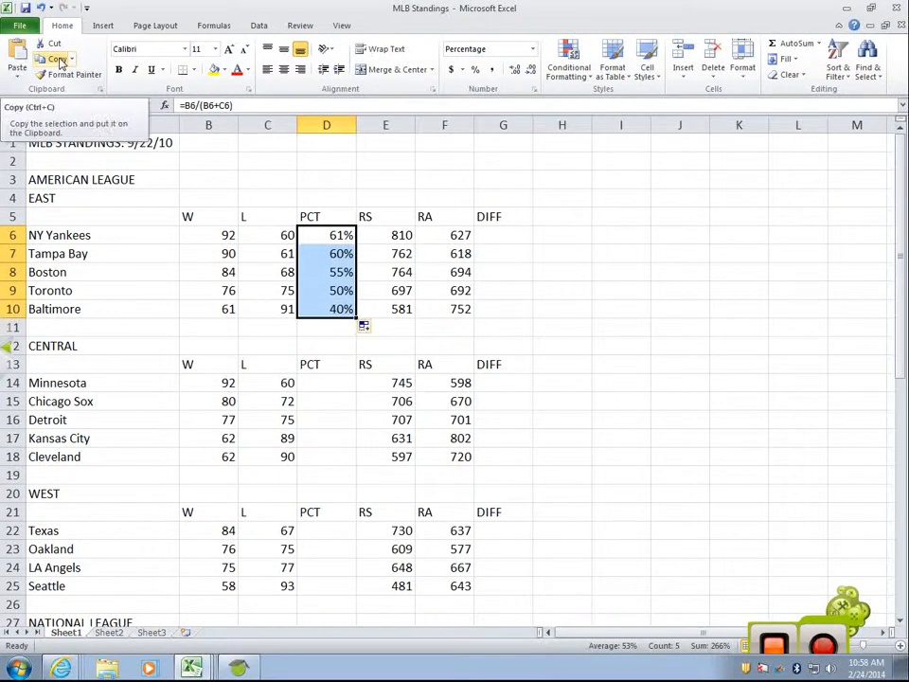
right_click(316, 262)
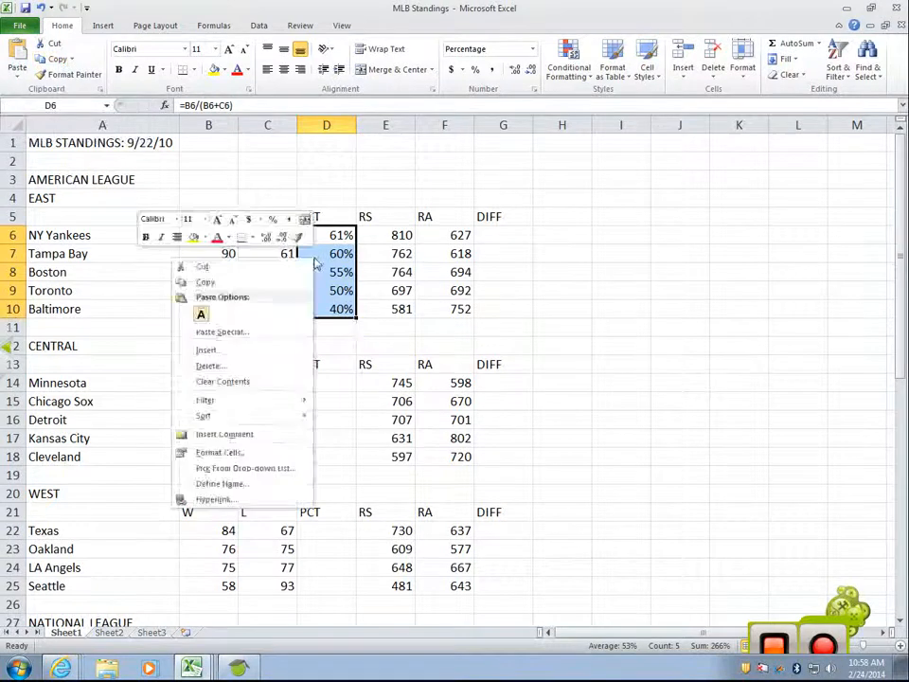
left_click(252, 282)
left_click(308, 387)
right_click(309, 382)
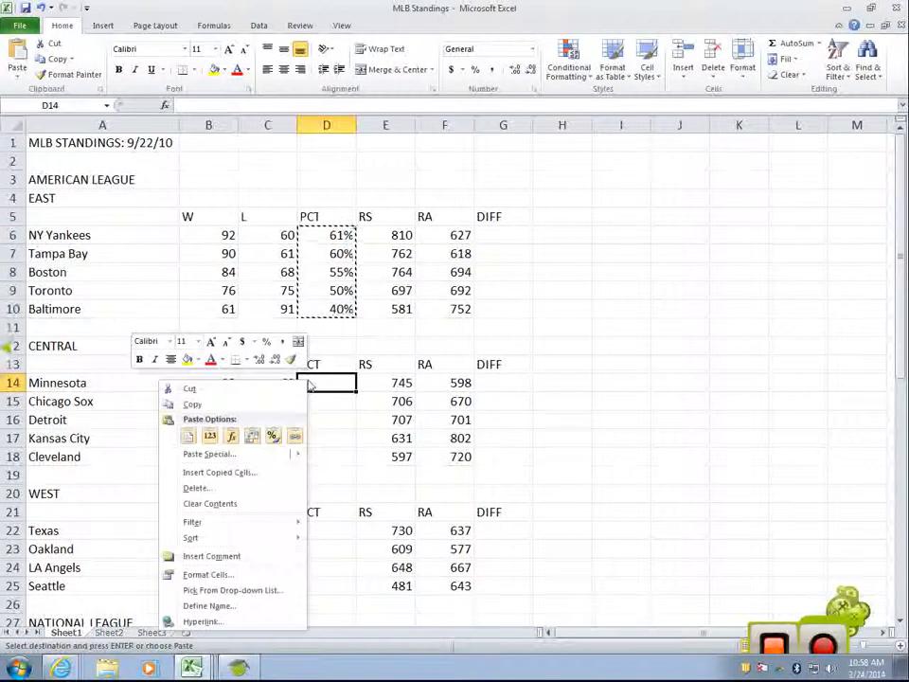
left_click(190, 435)
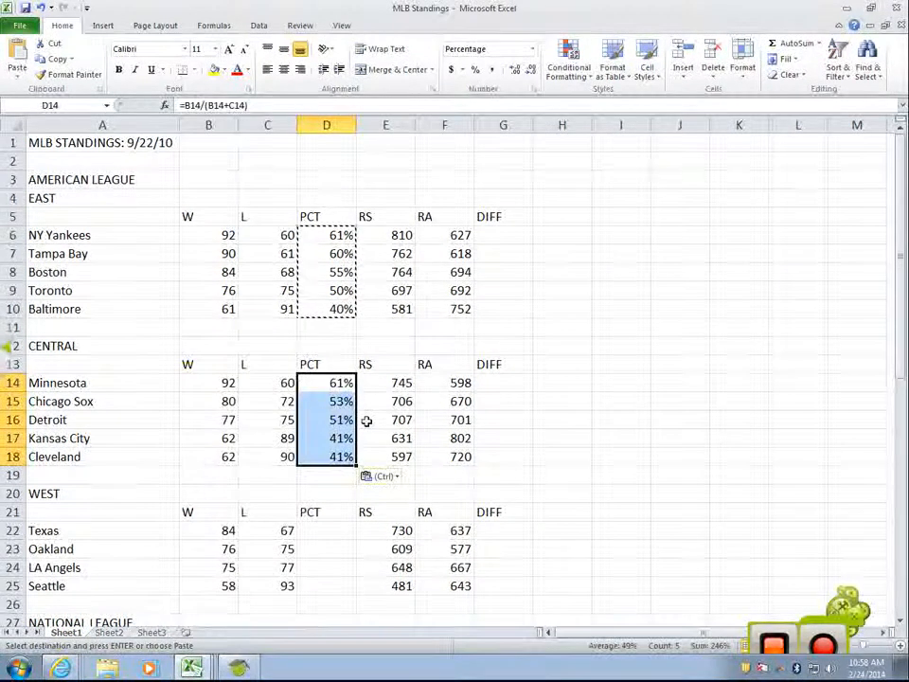
Step: Paste the copied PCT formulas into the West division starting at D22 and clear the extra cell D26
scroll(368, 422, "down", 1)
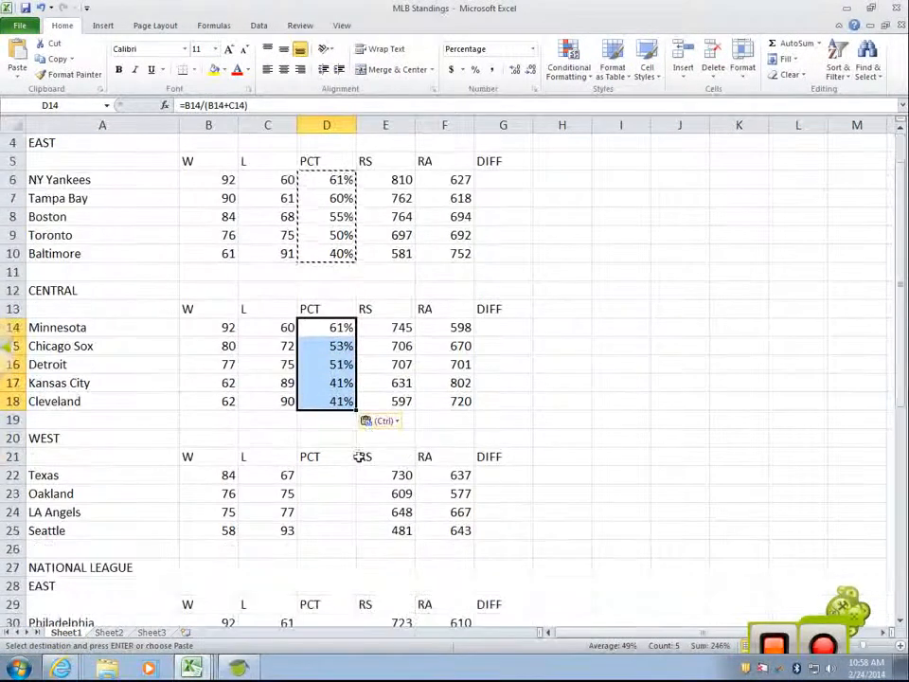
left_click(321, 475)
key("ctrl+v")
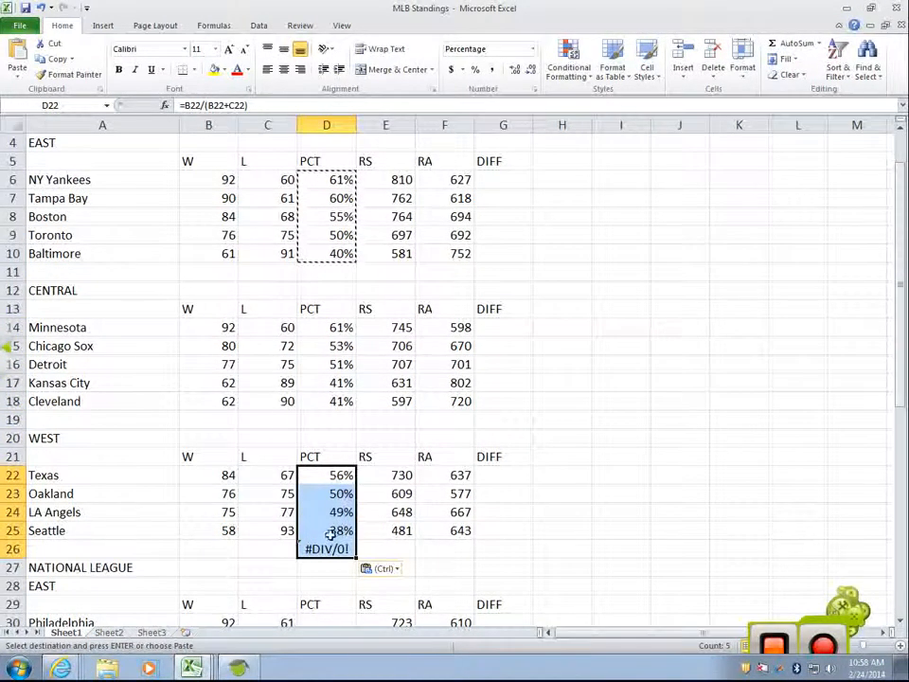
left_click(309, 553)
key("Delete")
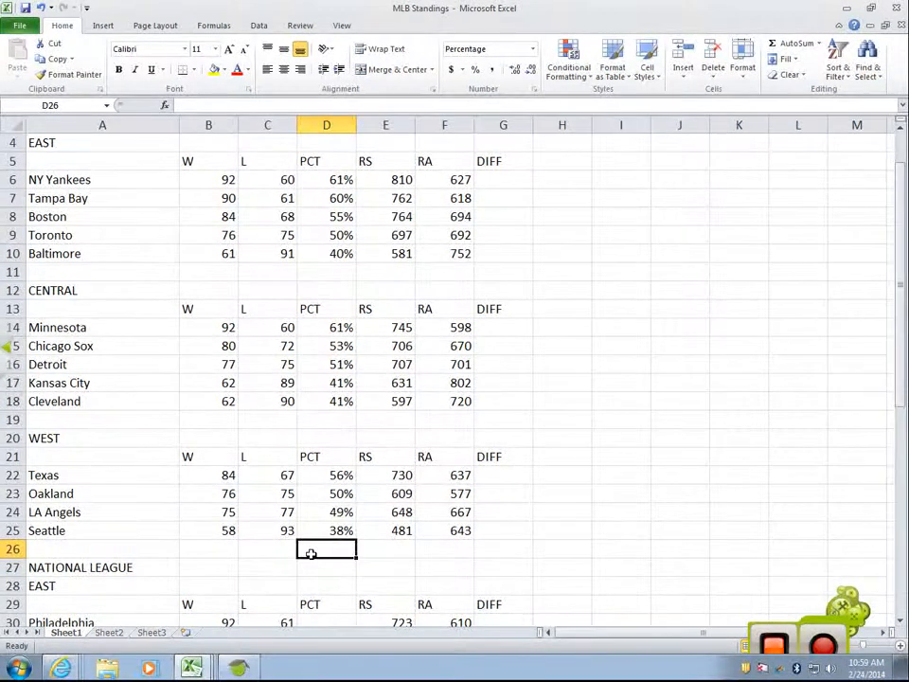
Step: Clear the pasted PCT formulas from the American League Central and West divisions
left_click(485, 178)
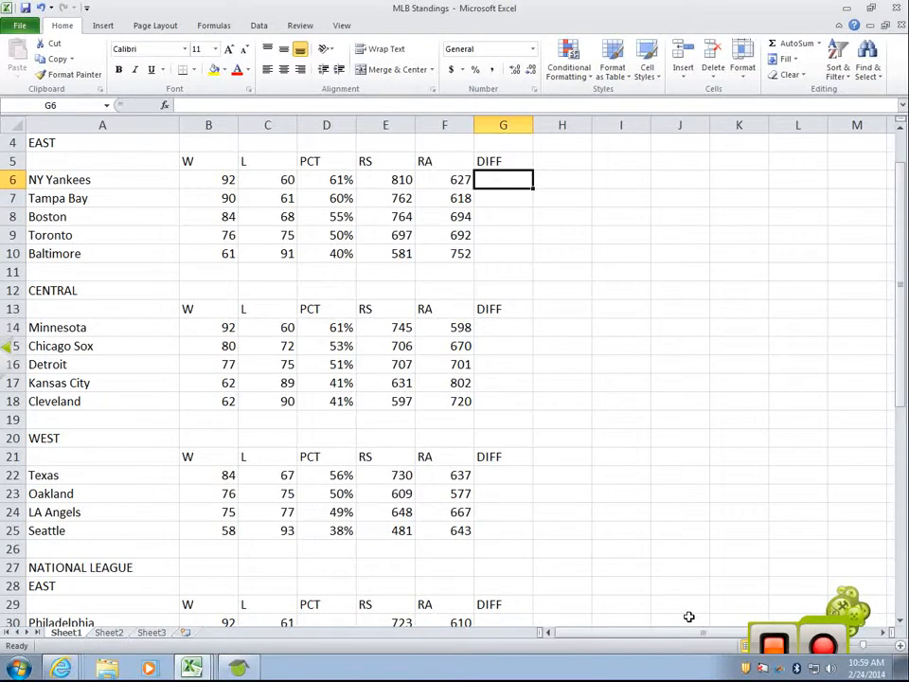
scroll(688, 617, "up", 1)
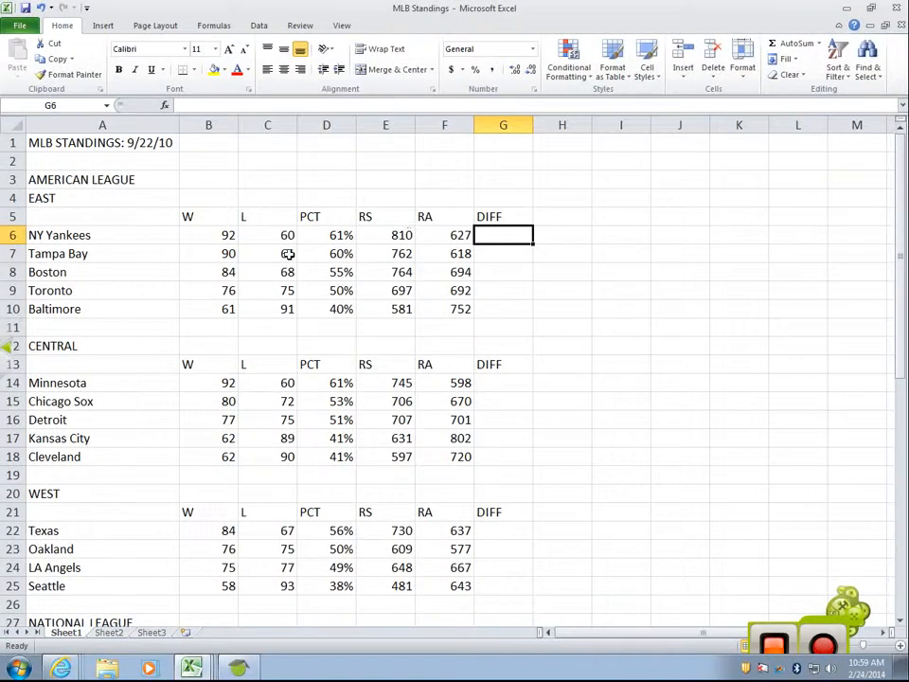
left_click_drag(317, 383, 341, 473)
key("Delete")
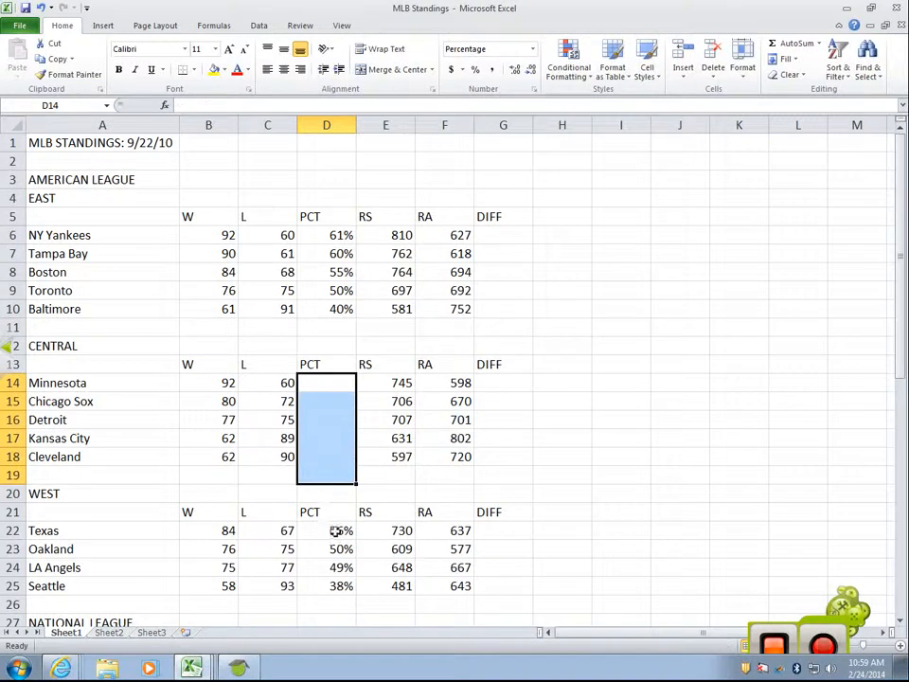
left_click_drag(336, 532, 341, 596)
key("Delete")
Step: Copy D6:D10 again and paste the PCT formulas for the Central teams starting at D14
left_click_drag(323, 236, 325, 306)
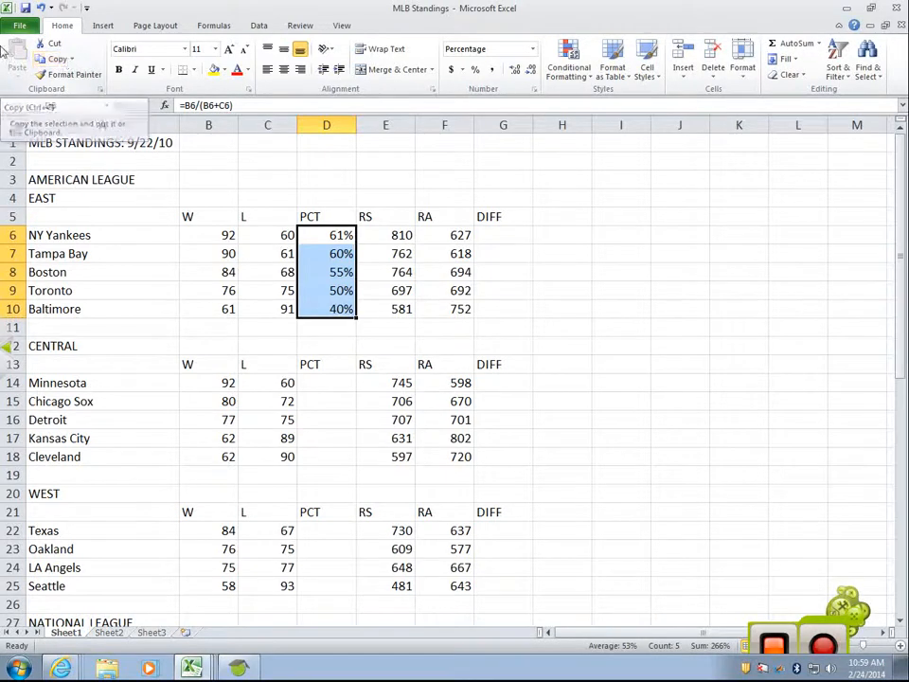
right_click(325, 275)
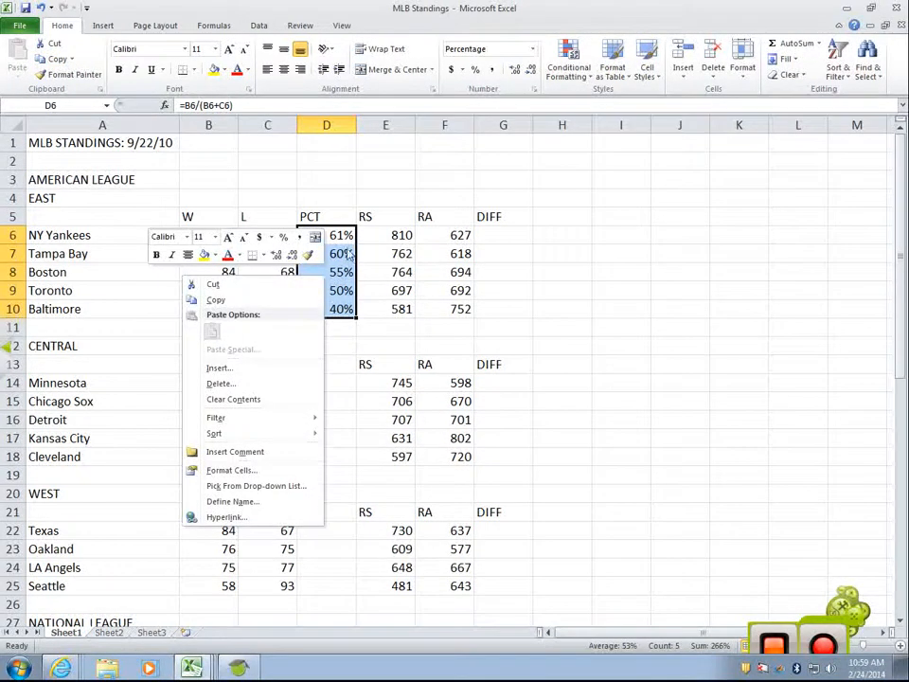
key("Escape")
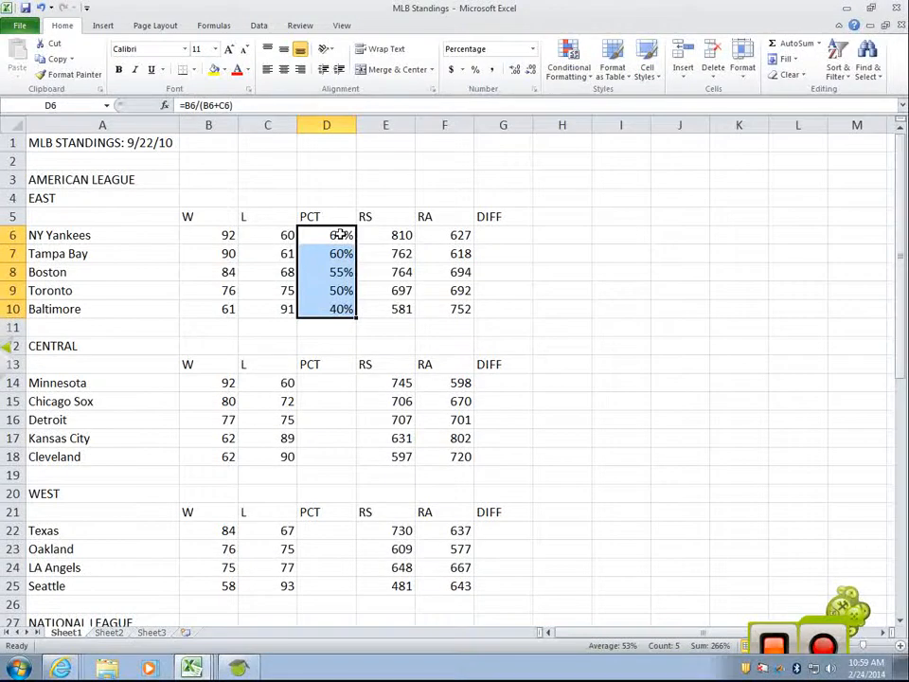
key("ctrl+c")
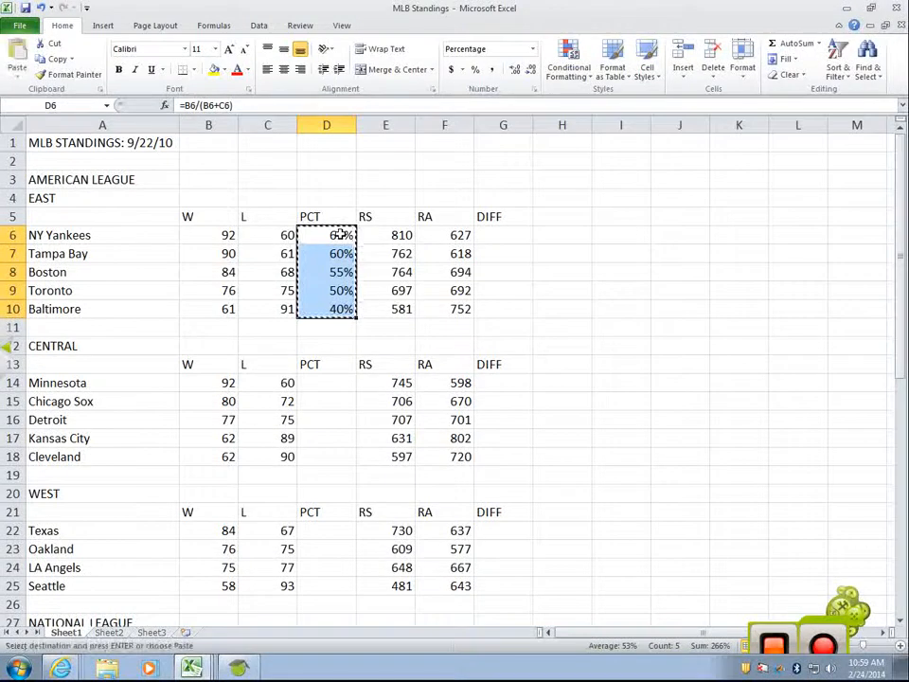
left_click(325, 381)
key("ctrl+v")
Step: Paste the same PCT formulas for the West teams starting at D22, and delete the surplus formula in D26
scroll(327, 432, "down", 1)
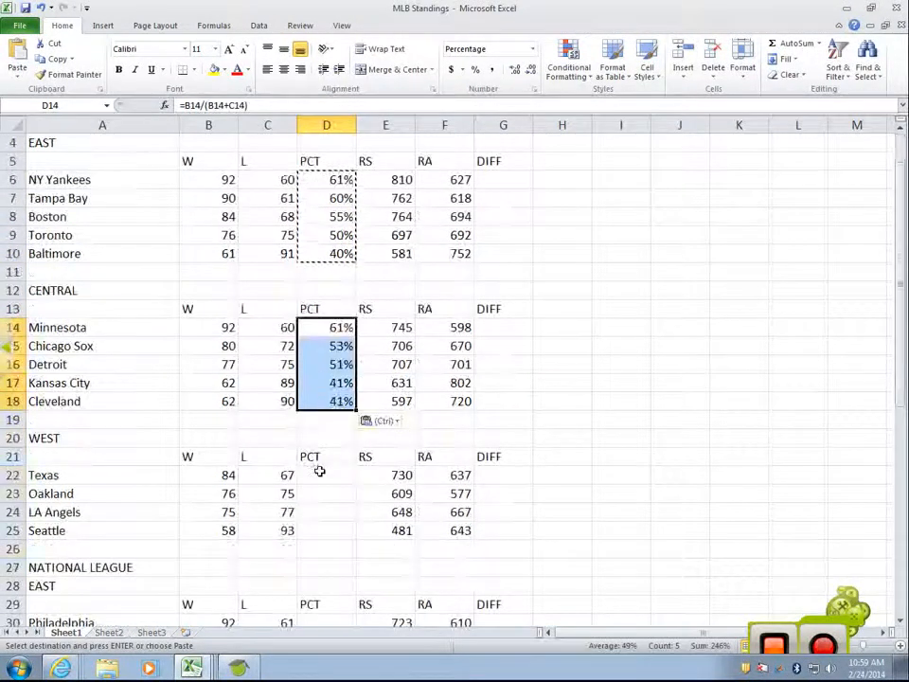
left_click(318, 472)
key("ctrl+v")
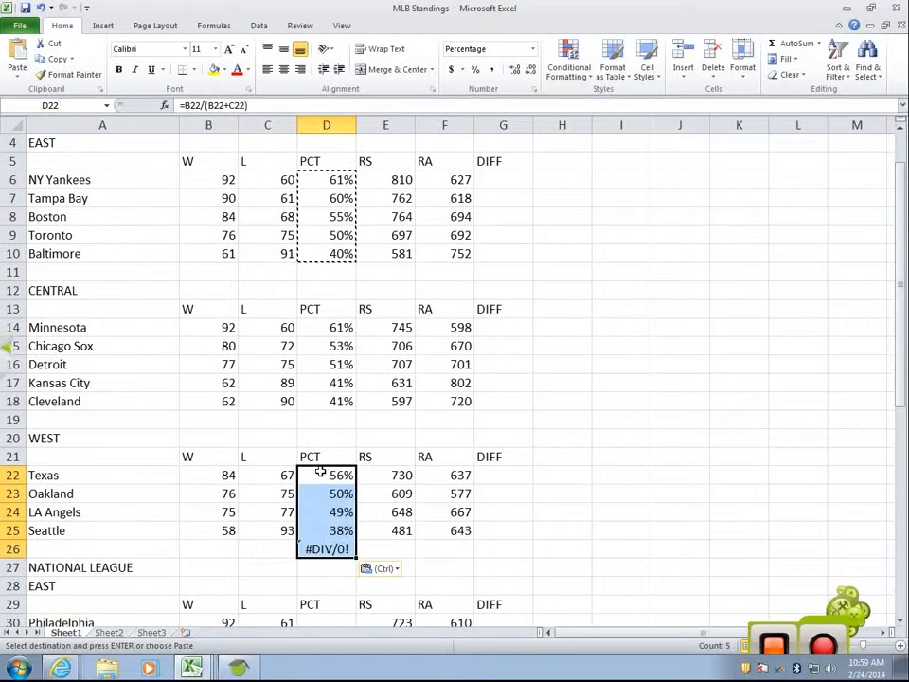
left_click(310, 550)
key("Delete")
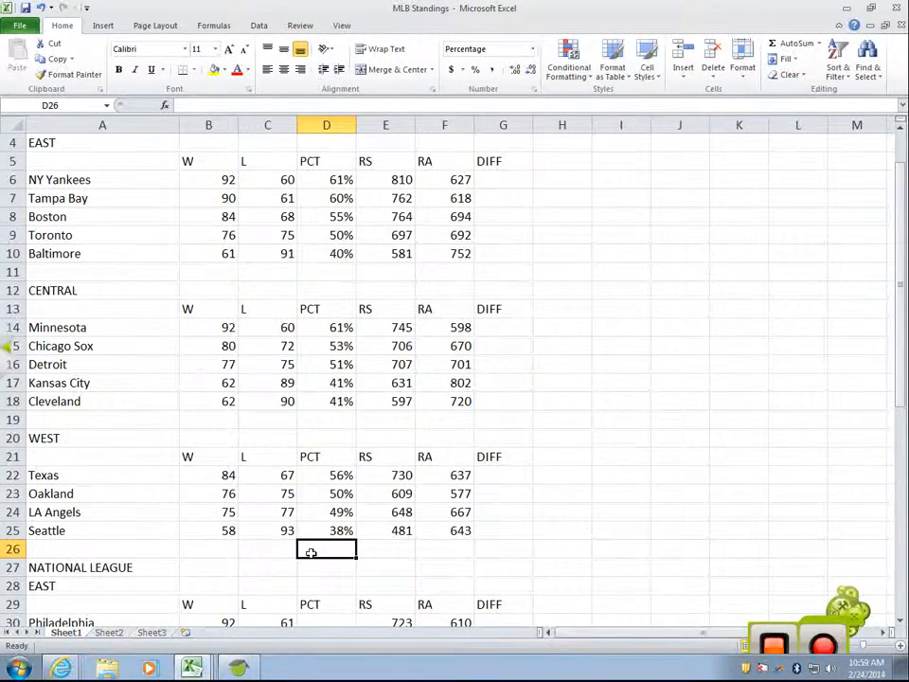
Step: Open the Texas PCT formula in D22 to examine which cells it references
left_click(333, 481)
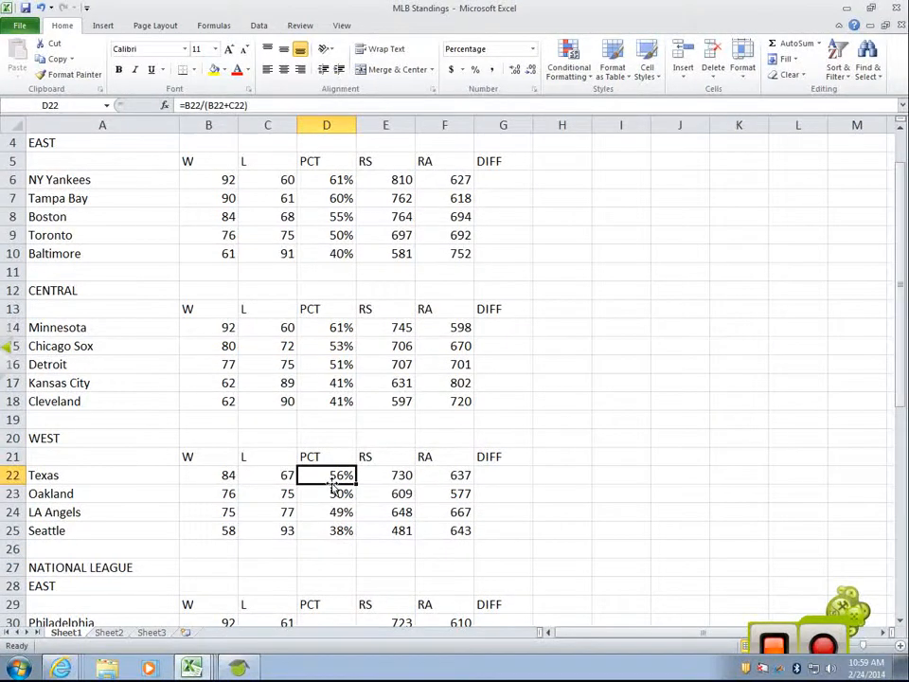
double_click(333, 484)
left_click(333, 481)
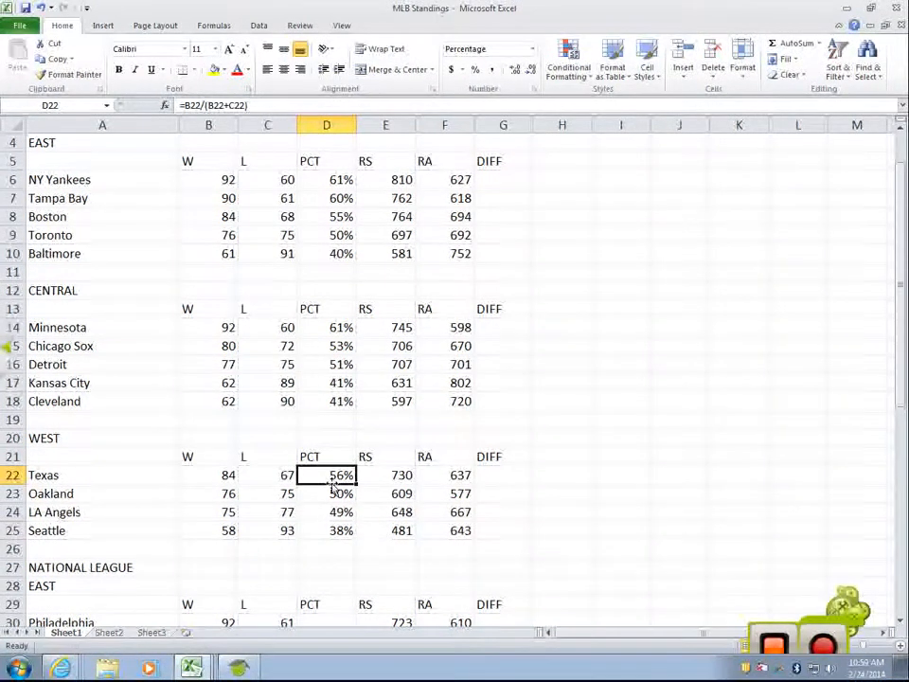
double_click(333, 480)
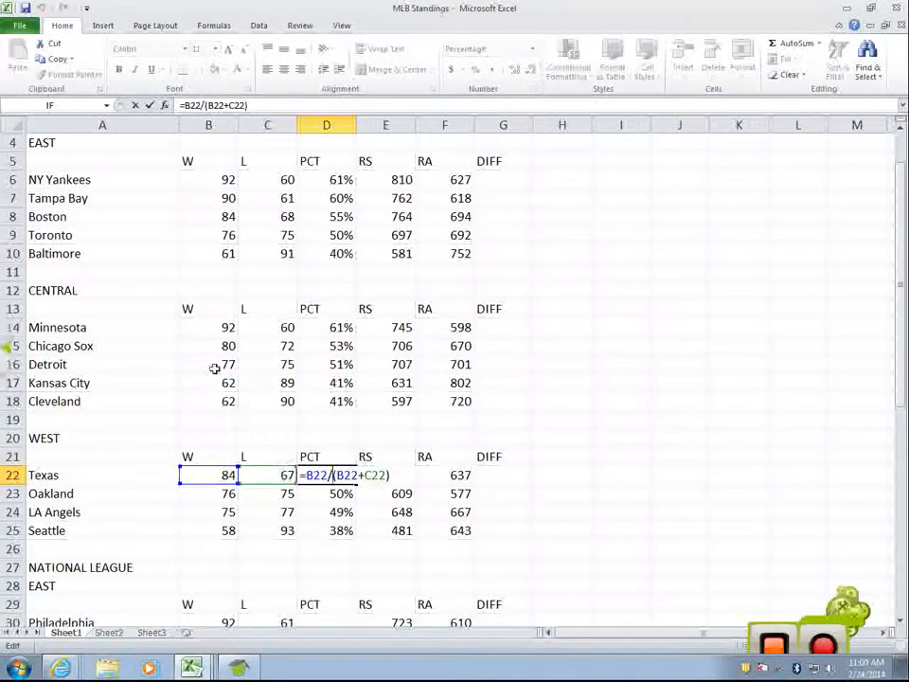
Step: Try to switch to the RAISE workbook and select its column headings
left_click(192, 668)
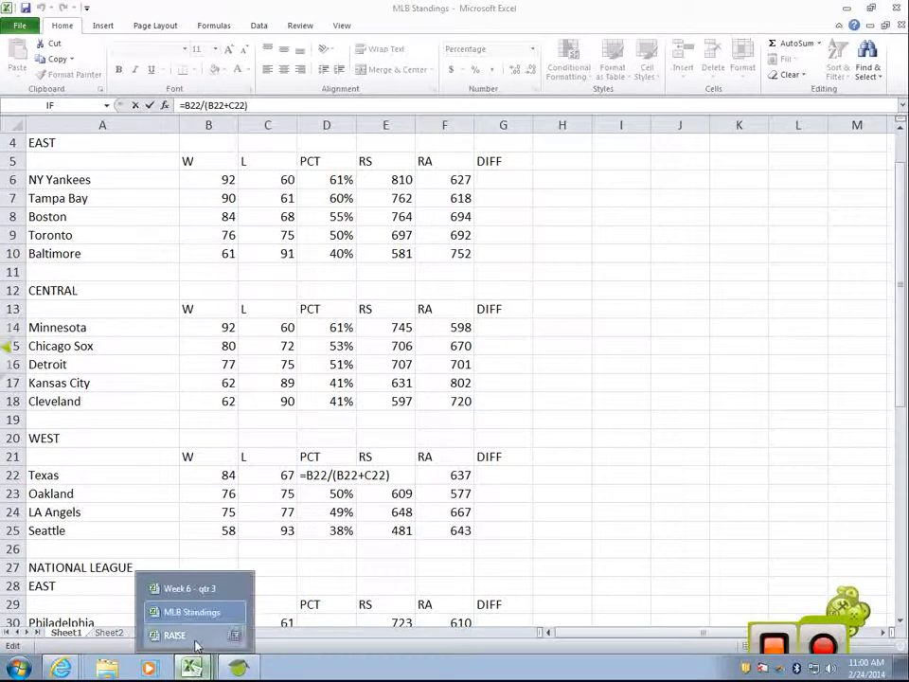
left_click(176, 636)
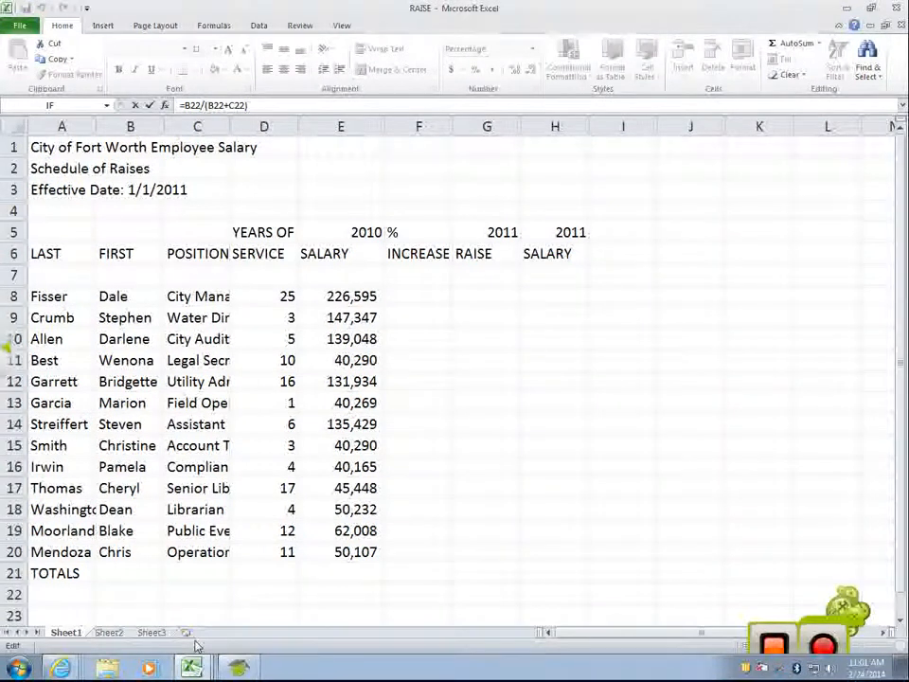
left_click_drag(71, 229, 538, 254)
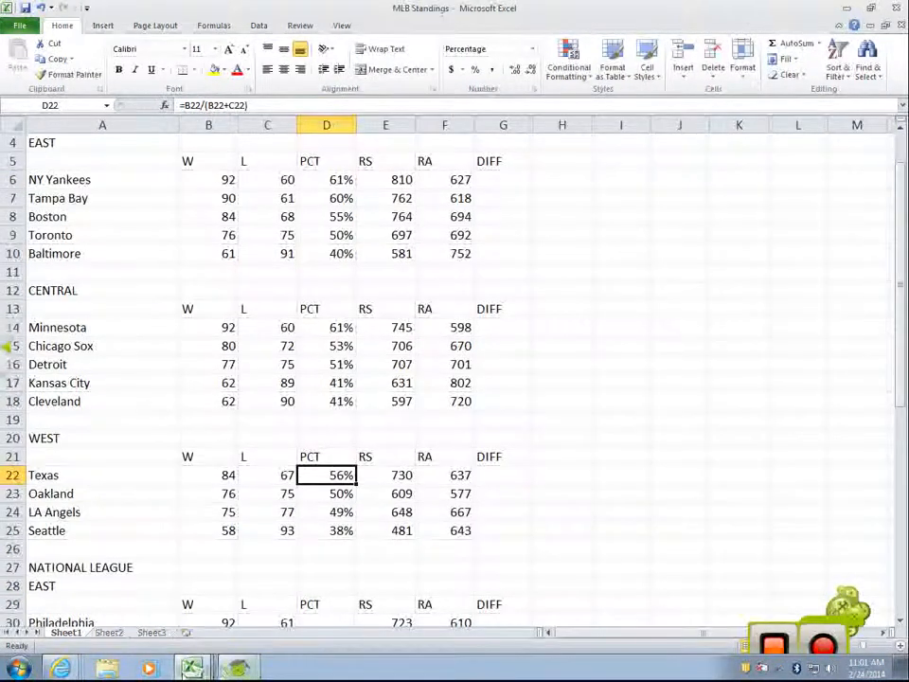
Step: Switch to the RAISE workbook and center the column headings in A5:H7
left_click(172, 637)
left_click_drag(71, 234, 548, 264)
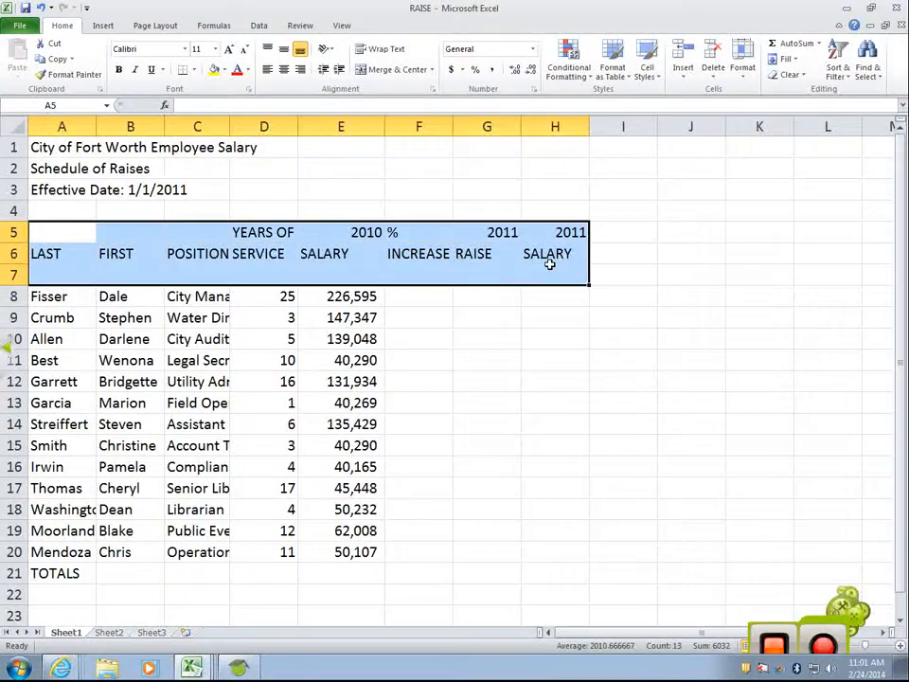
left_click(283, 69)
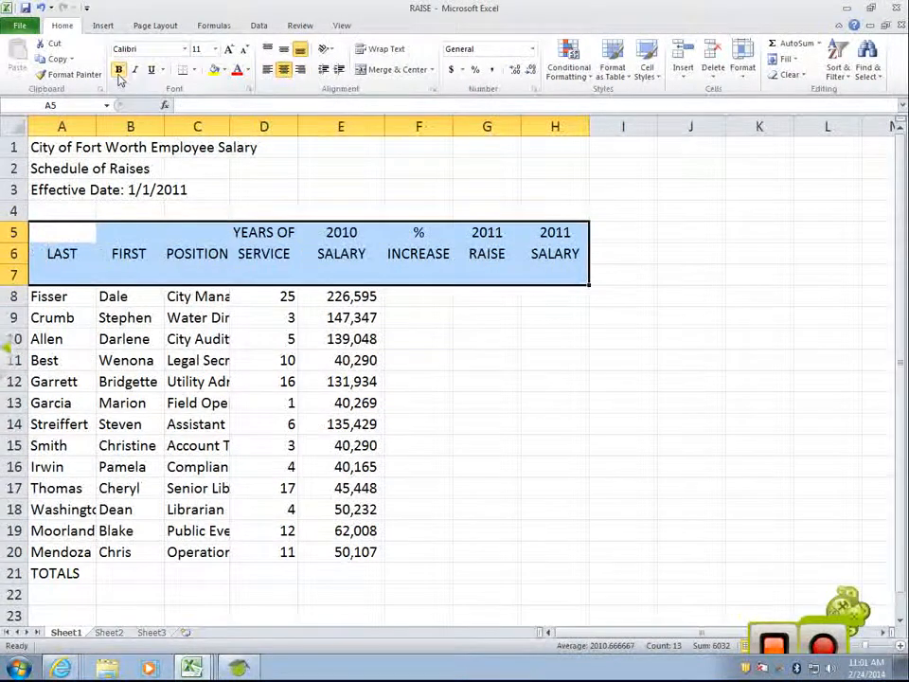
Step: Select F8, the first data cell under the % INCREASE heading
left_click(437, 311)
left_click(436, 299)
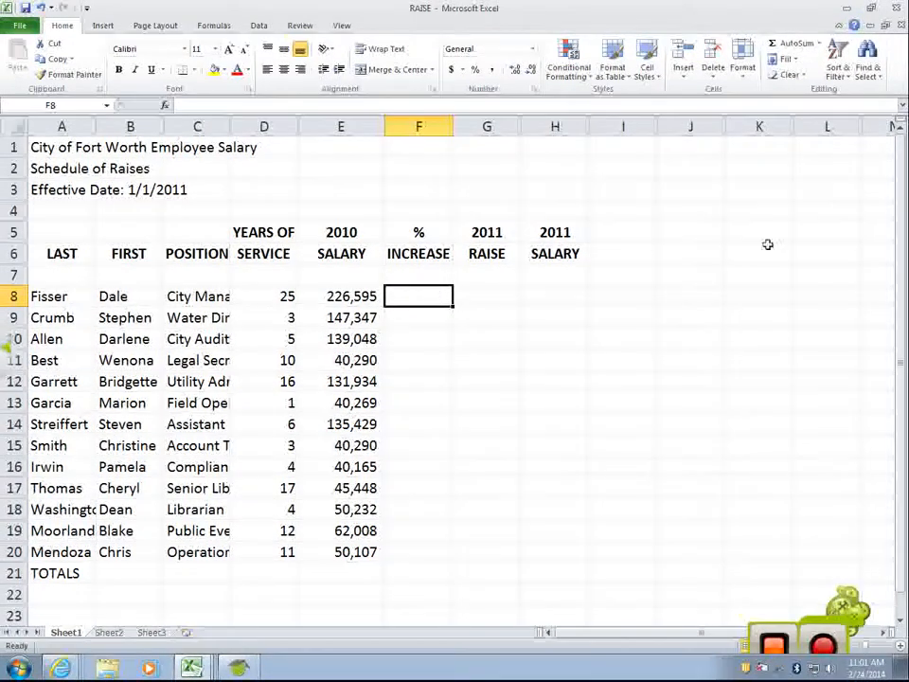
left_click(819, 44)
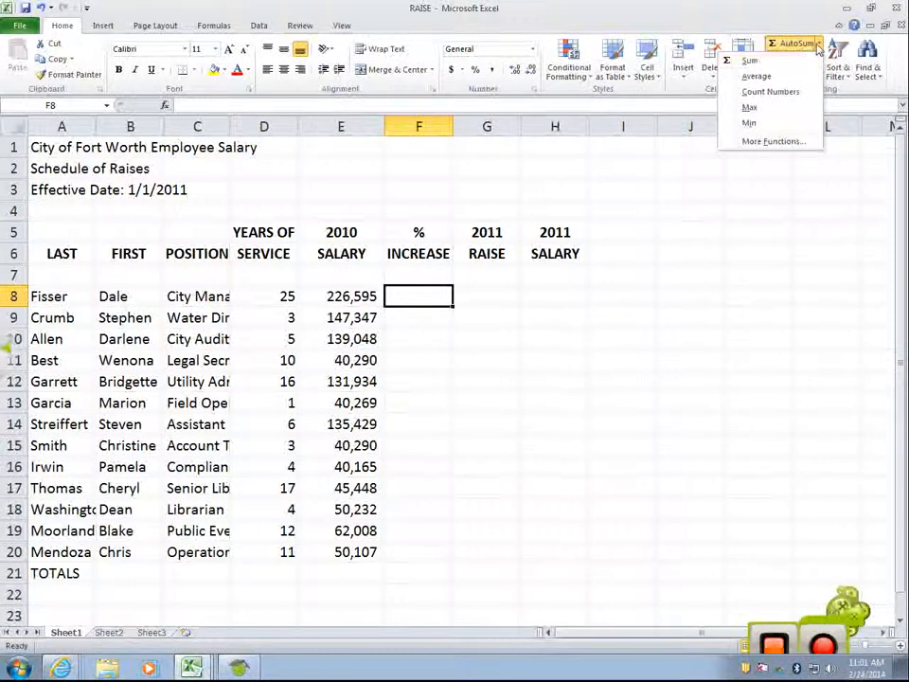
left_click(772, 141)
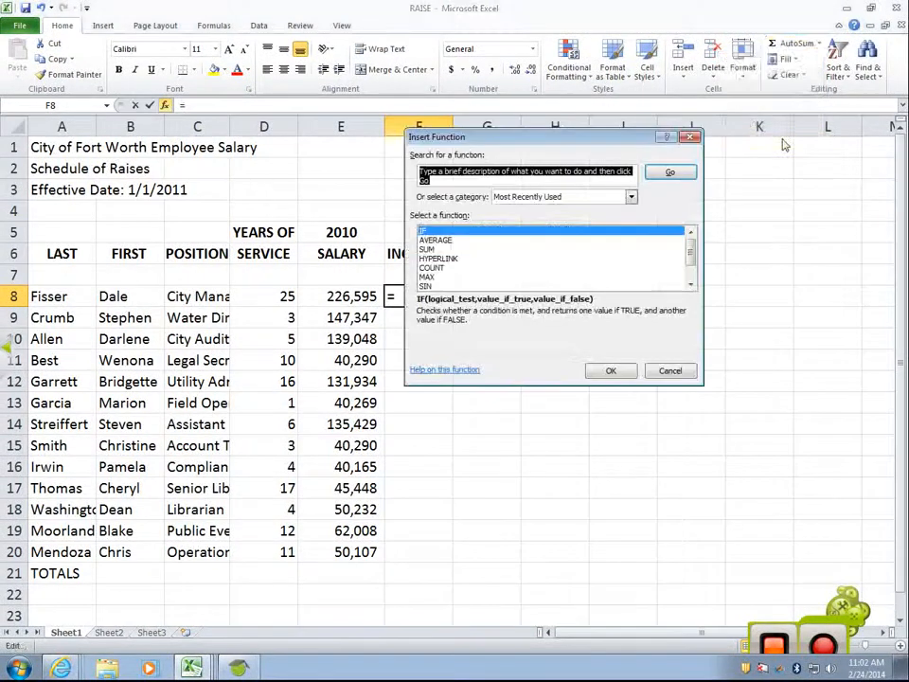
left_click(670, 370)
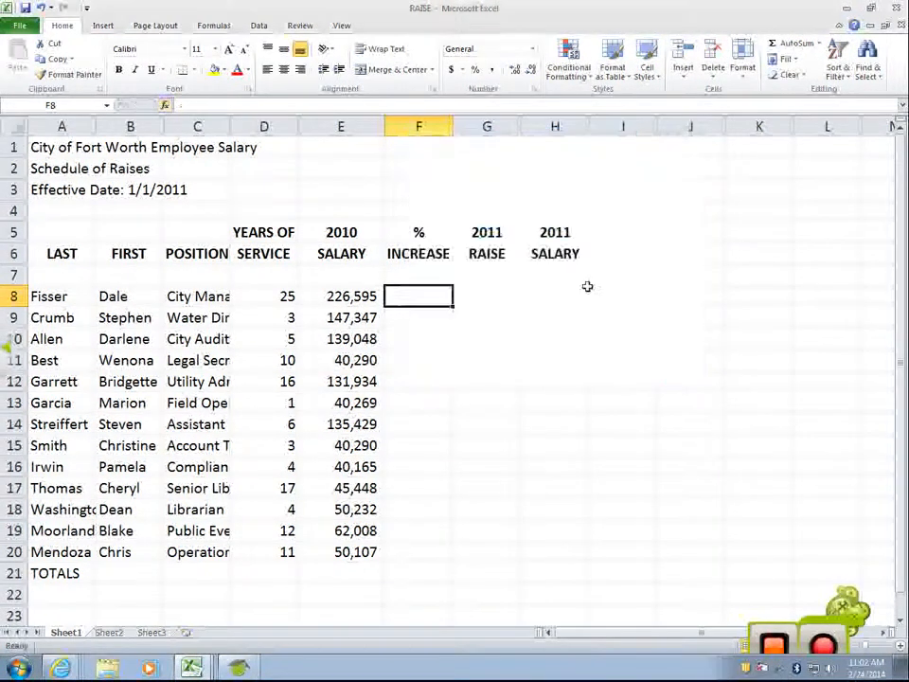
left_click(214, 28)
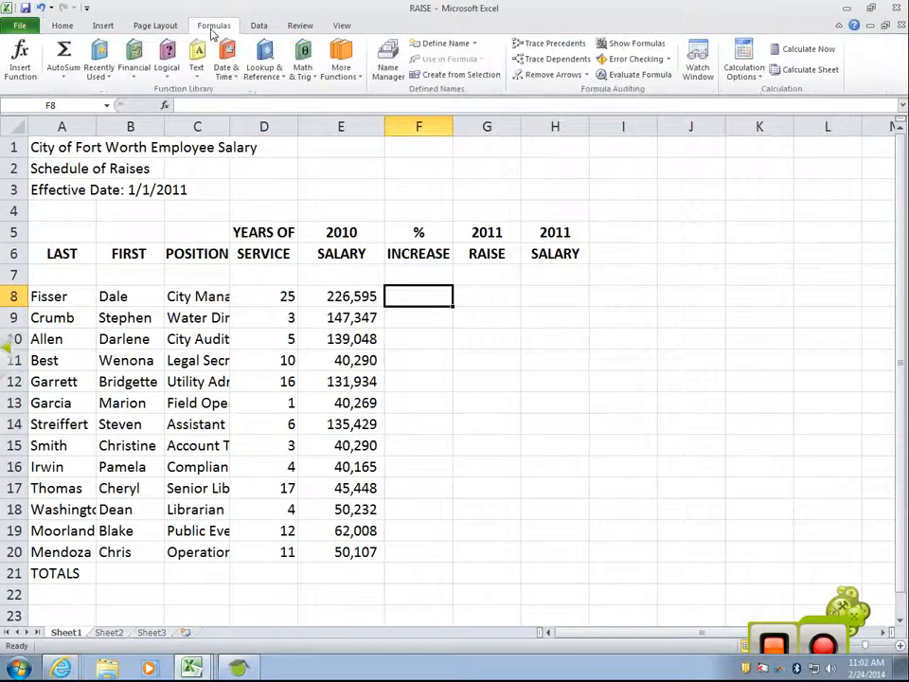
left_click(20, 59)
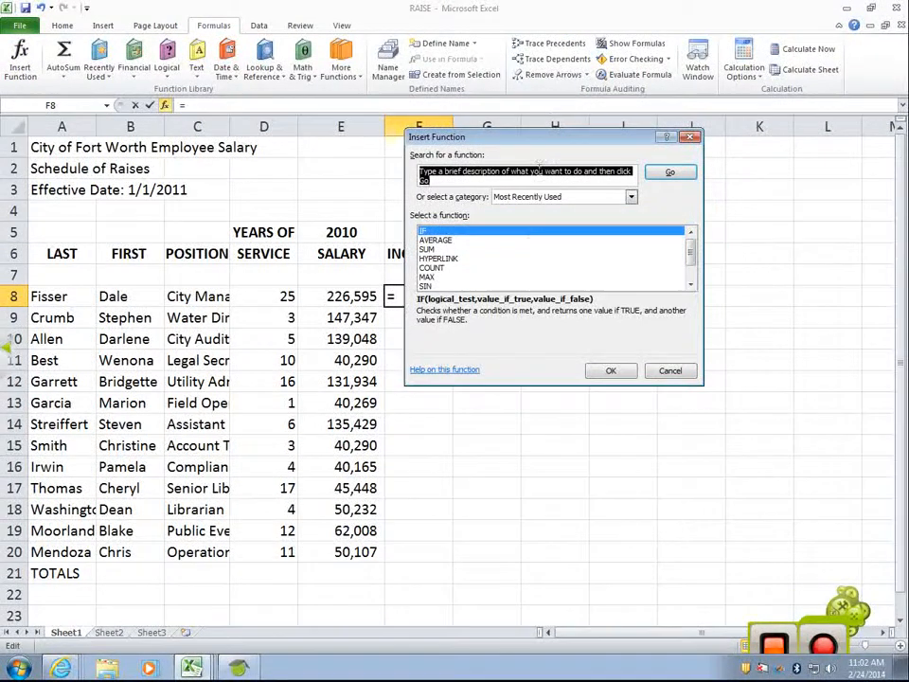
left_click(670, 371)
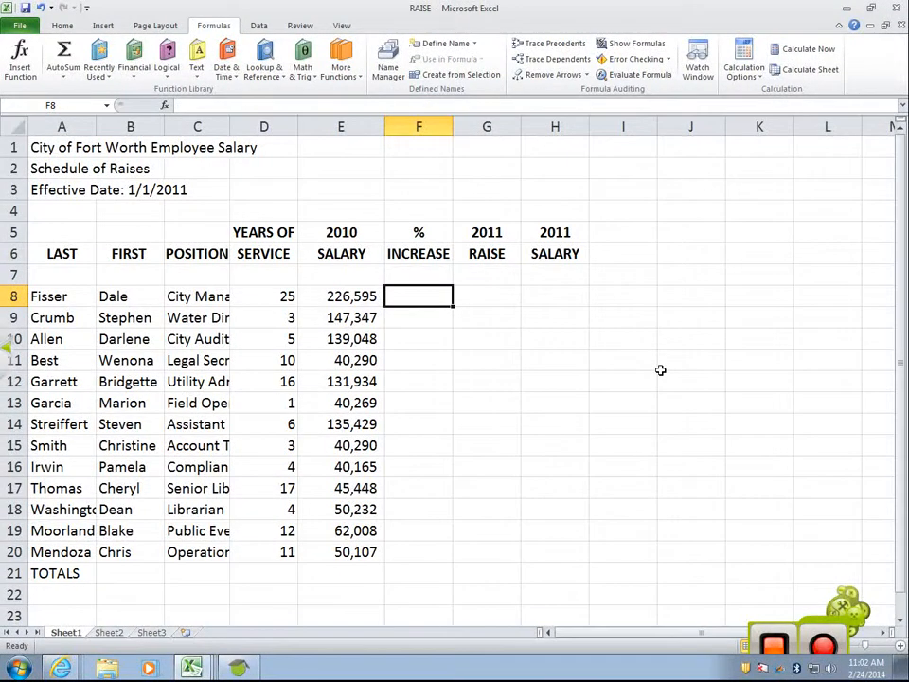
left_click(62, 25)
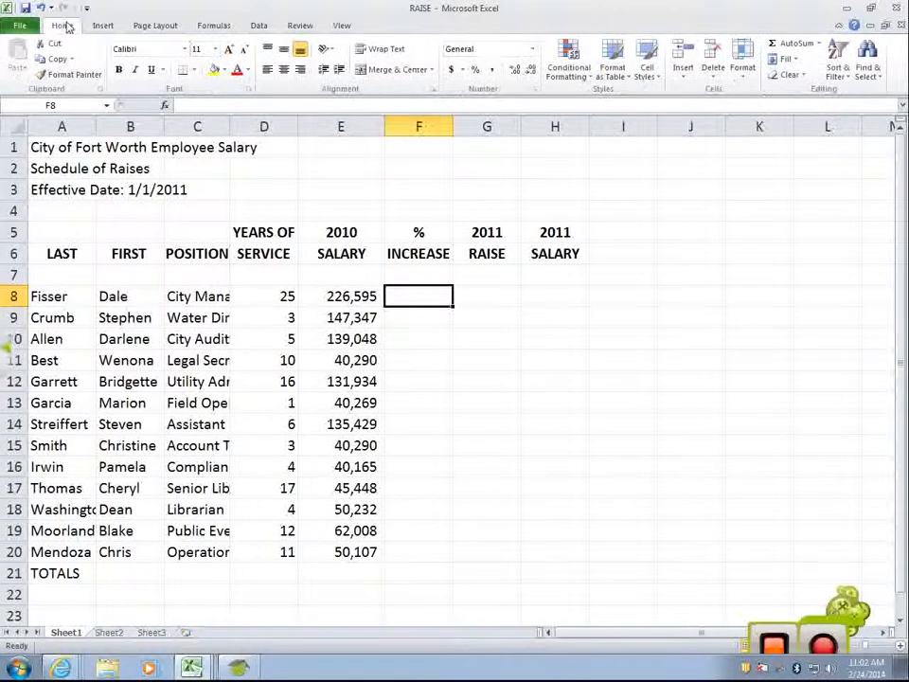
Step: Try to build an IF function in F8 with the test d8>=5, .05 if true and .04 if false, closing it without applying
left_click(818, 44)
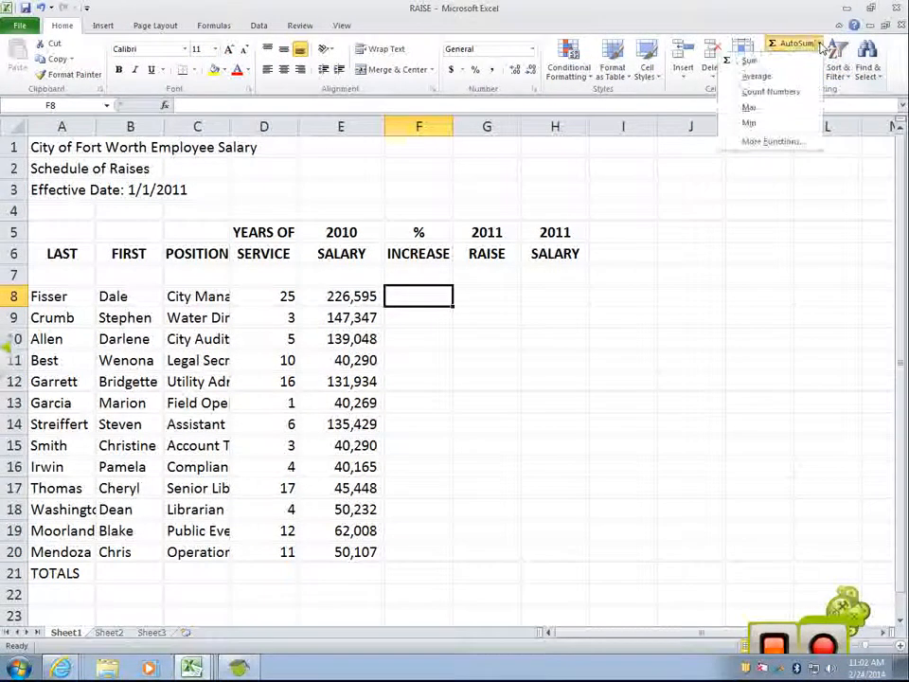
left_click(769, 141)
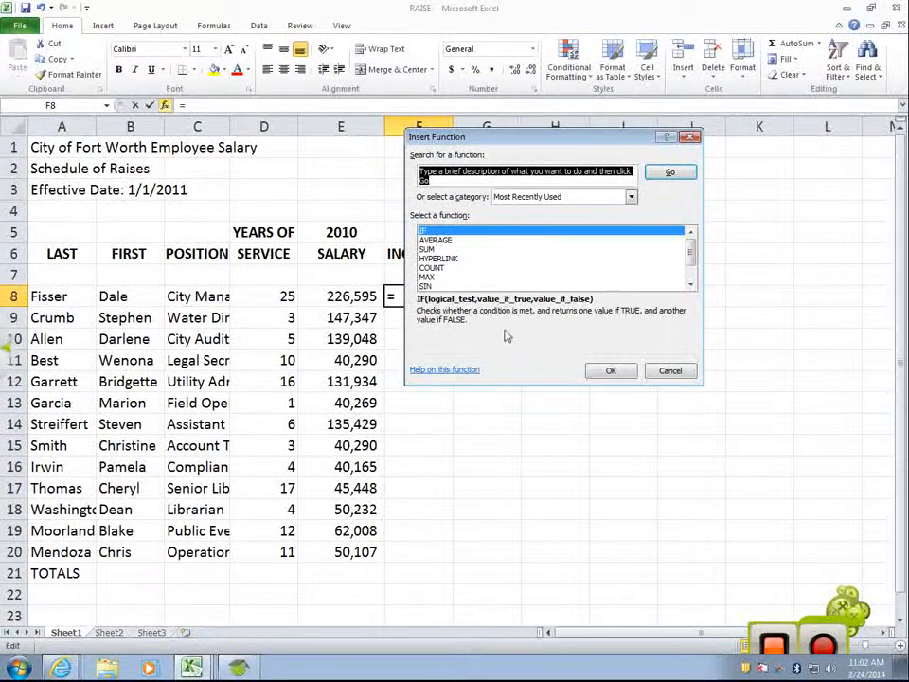
left_click_drag(424, 129, 611, 150)
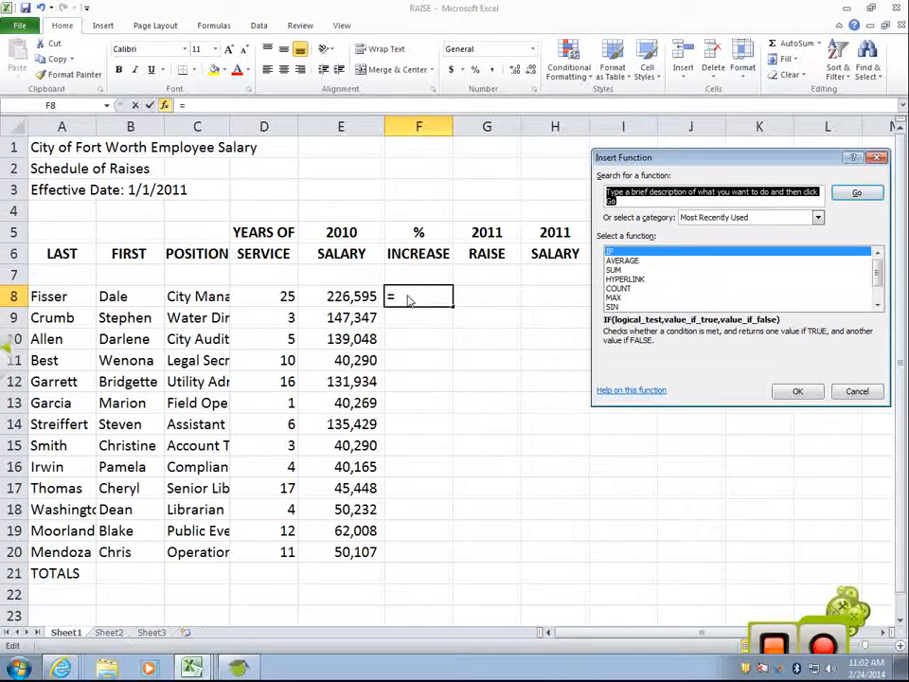
left_click(795, 392)
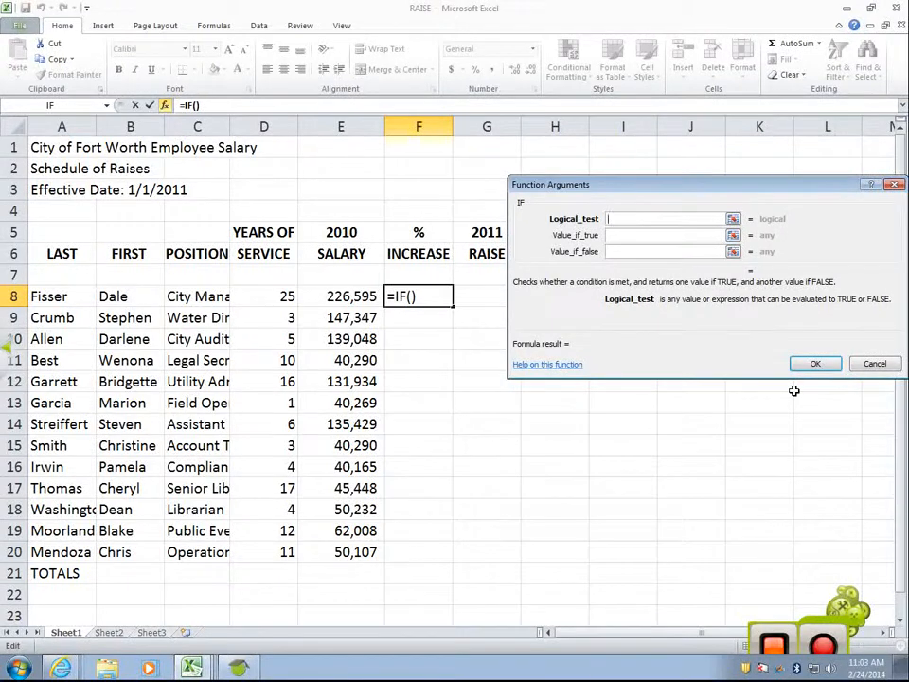
type("d8>")
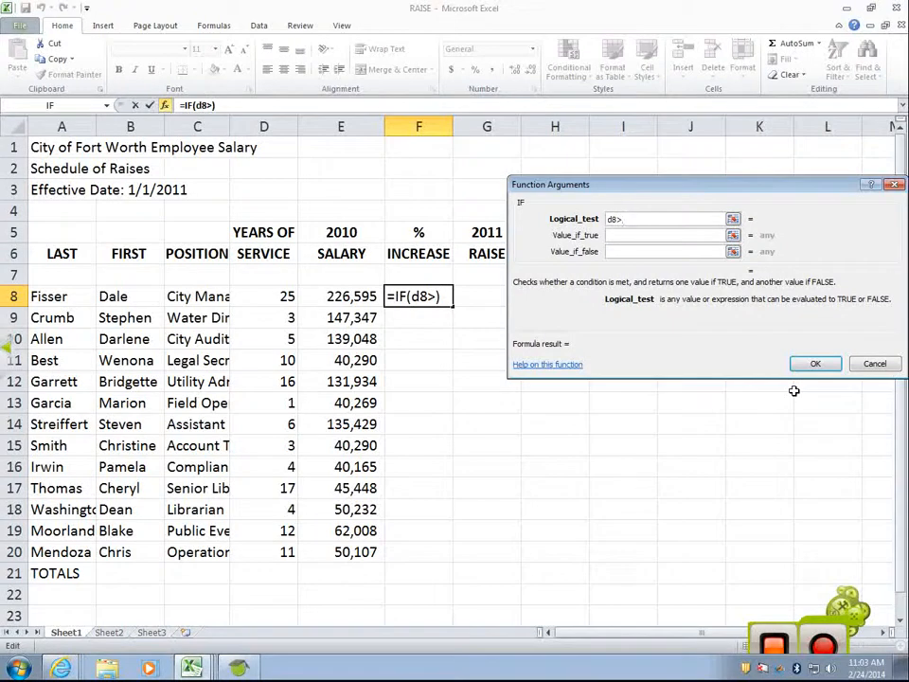
type("=5")
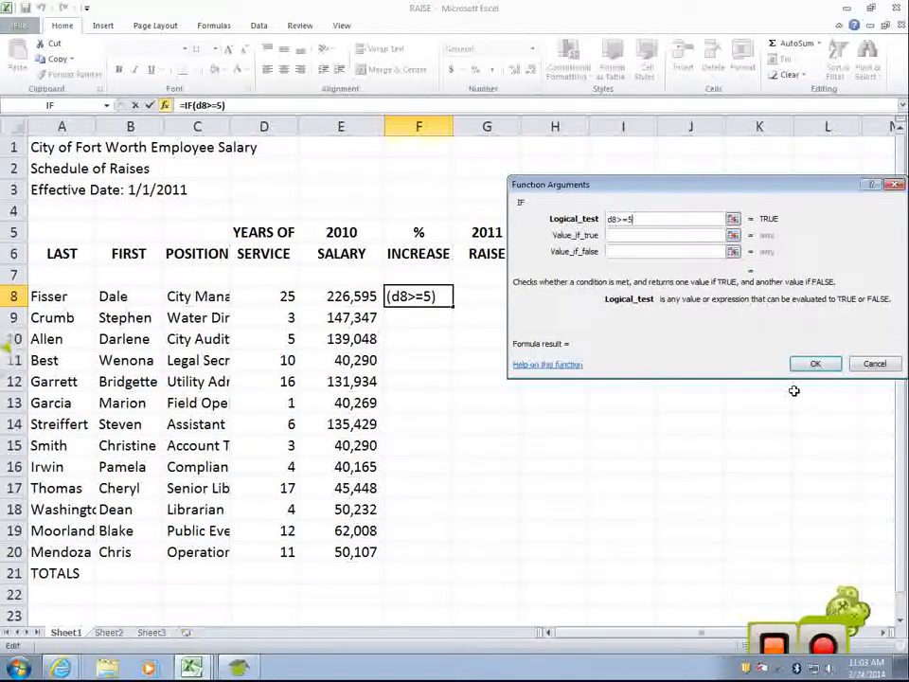
left_click(650, 235)
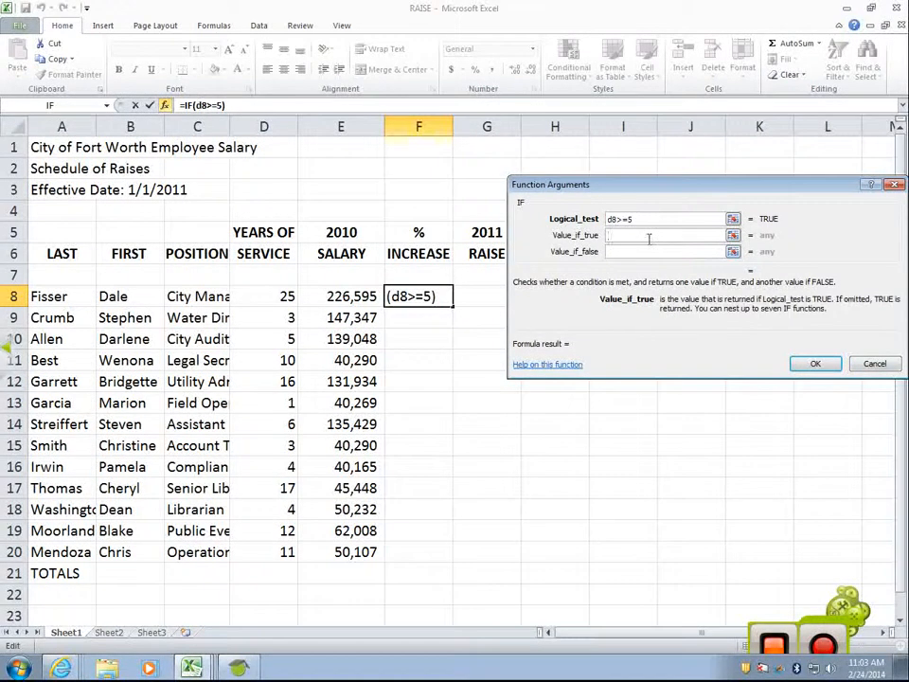
type("5%")
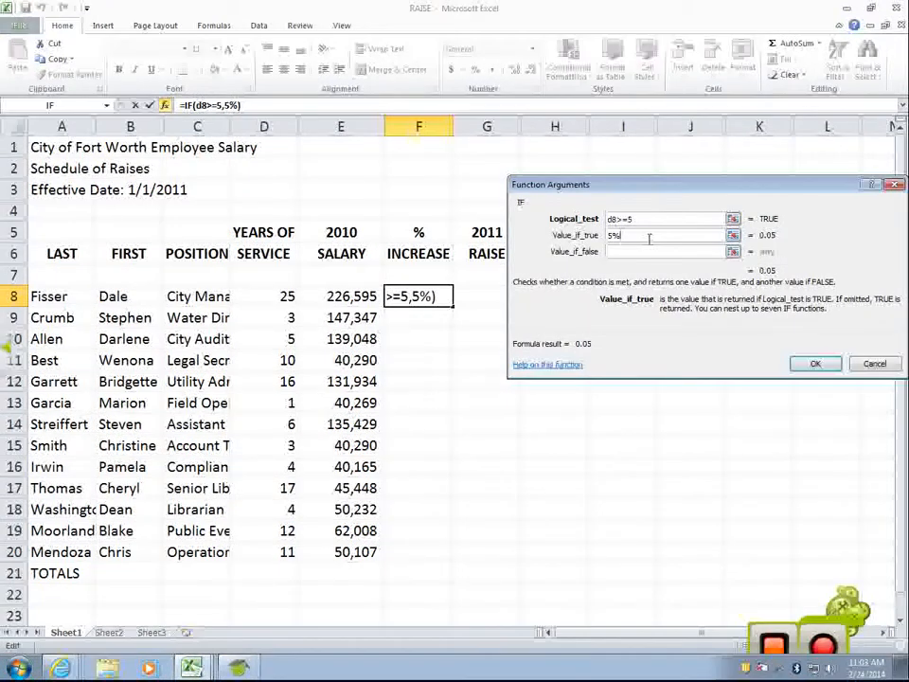
key("BackSpace")
key("BackSpace")
type(".05")
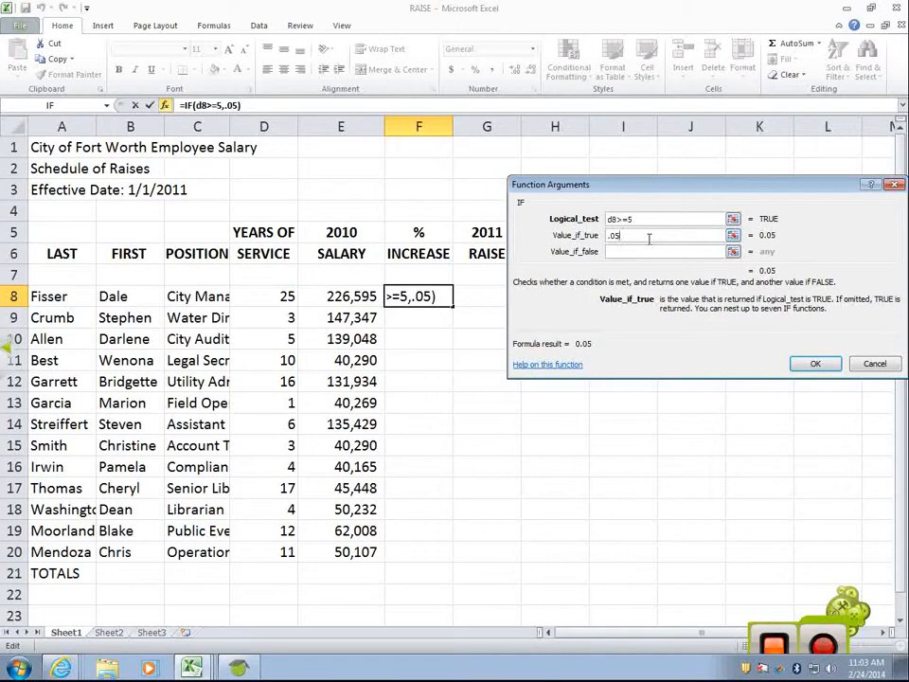
left_click(617, 250)
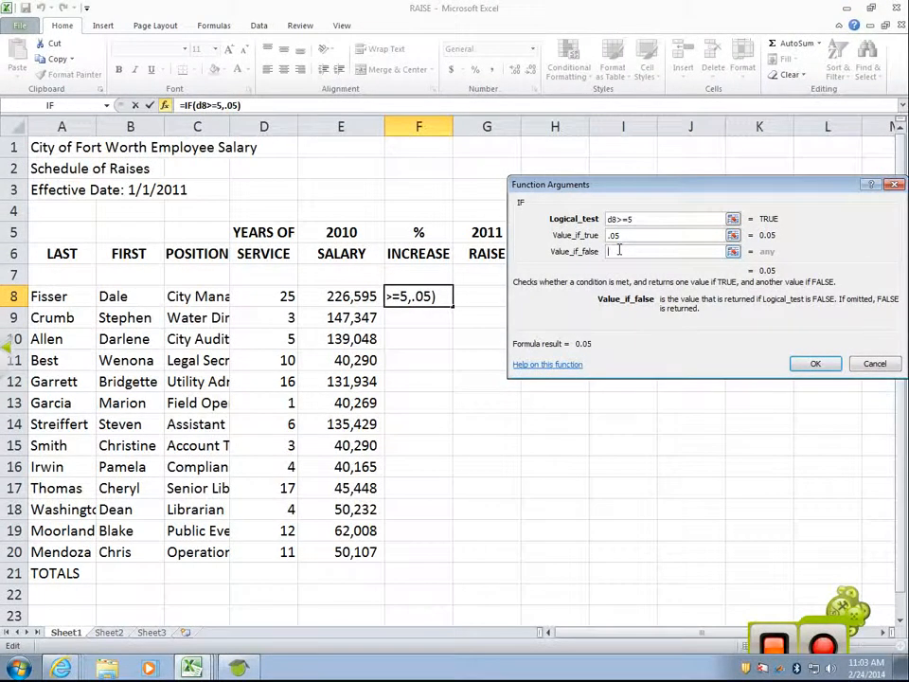
type(".04")
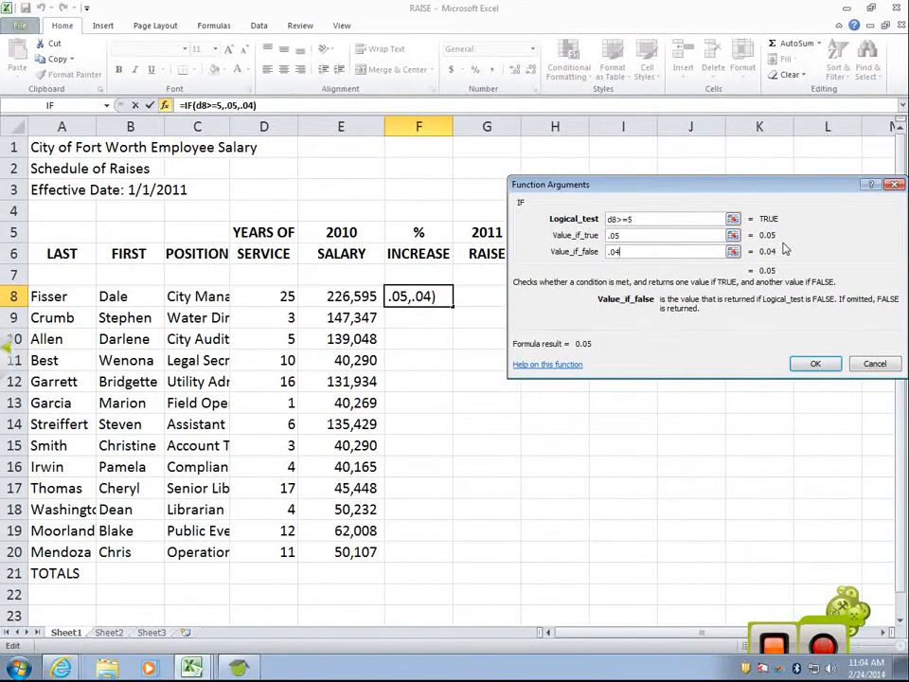
left_click(897, 186)
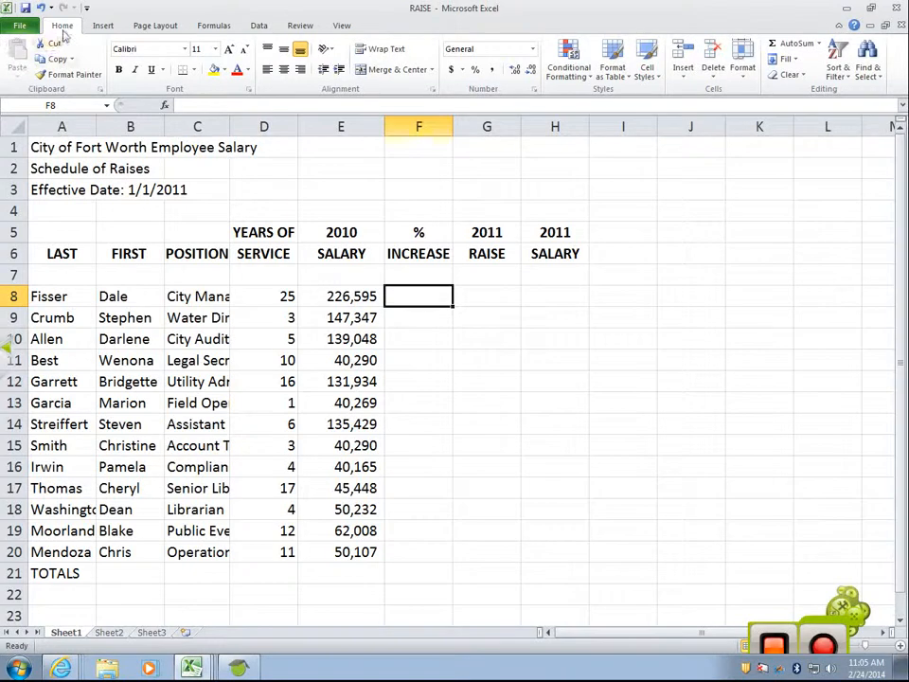
Step: Insert an IF function in F8 with the logical test d8>=5, returning .05 if true and .04 if false
left_click(818, 43)
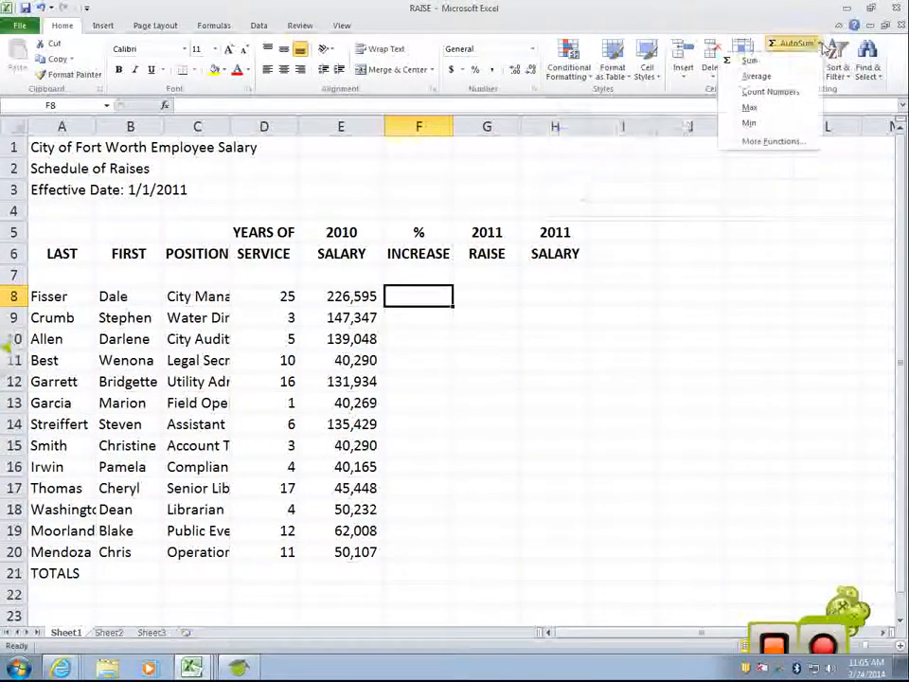
left_click(775, 141)
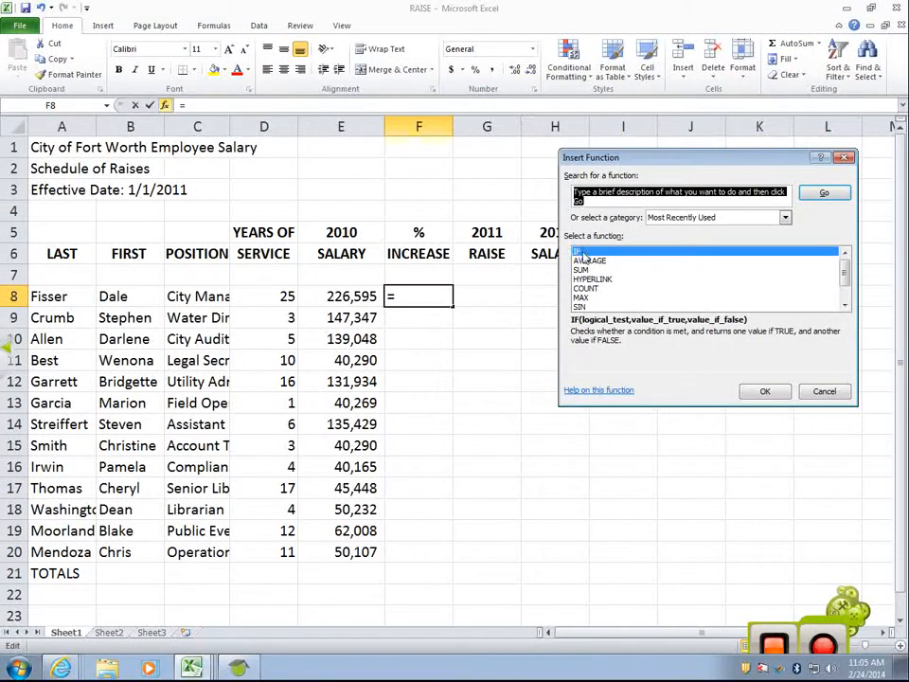
left_click(762, 392)
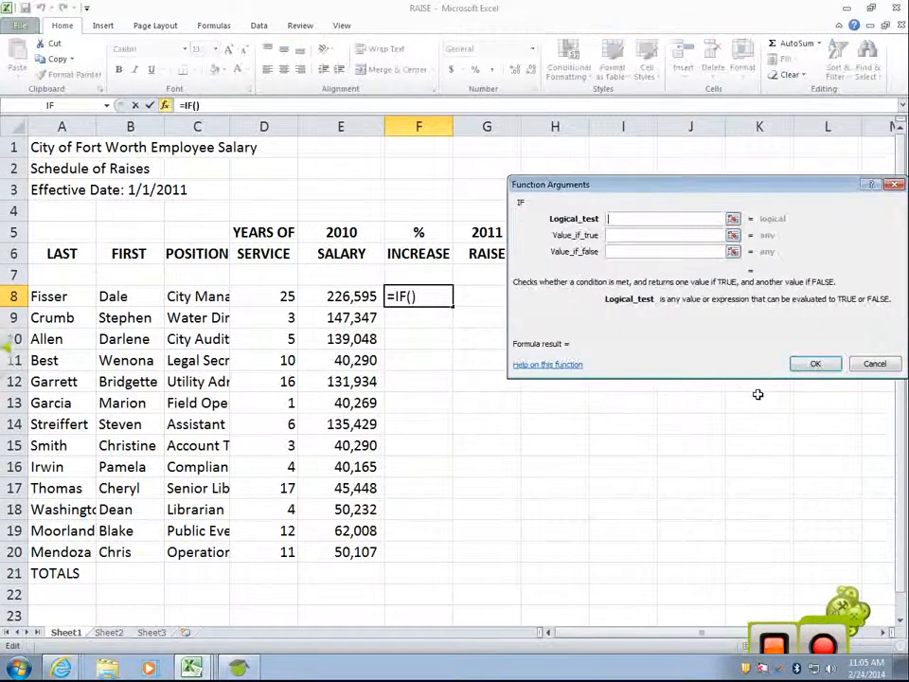
type("d8>=")
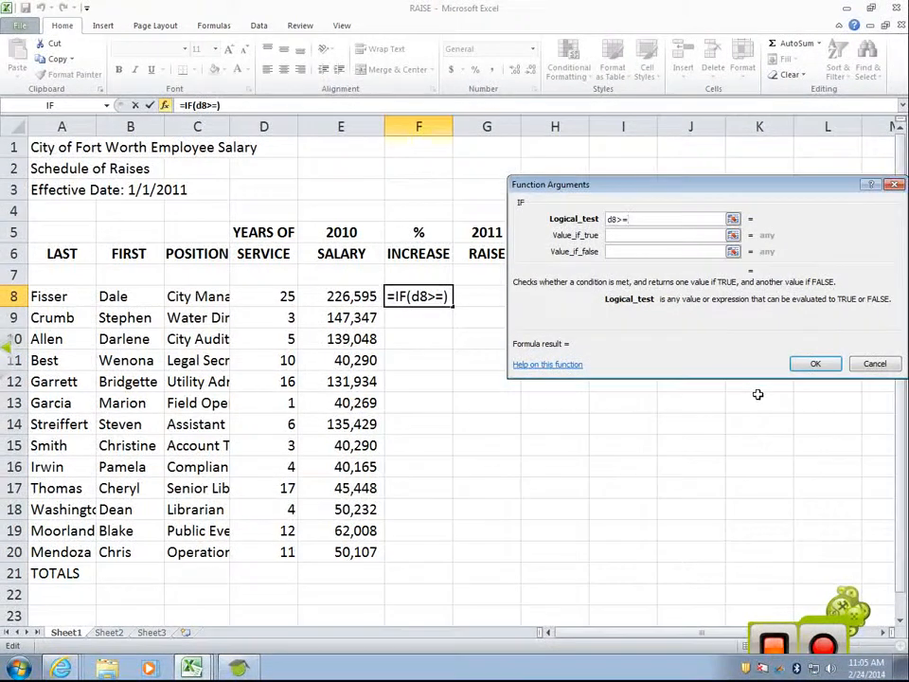
type("5")
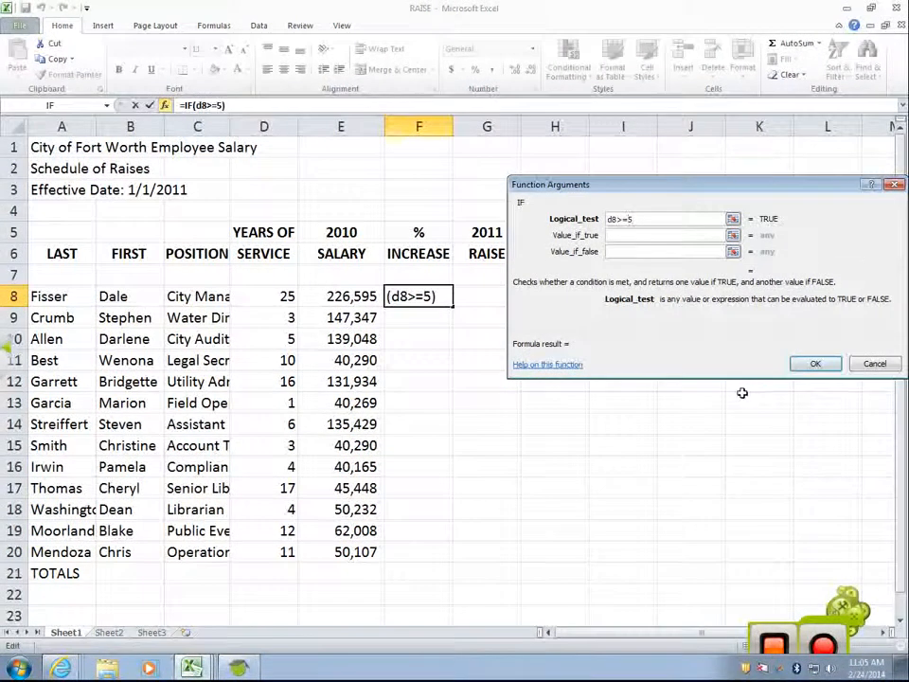
left_click(644, 236)
type(".05")
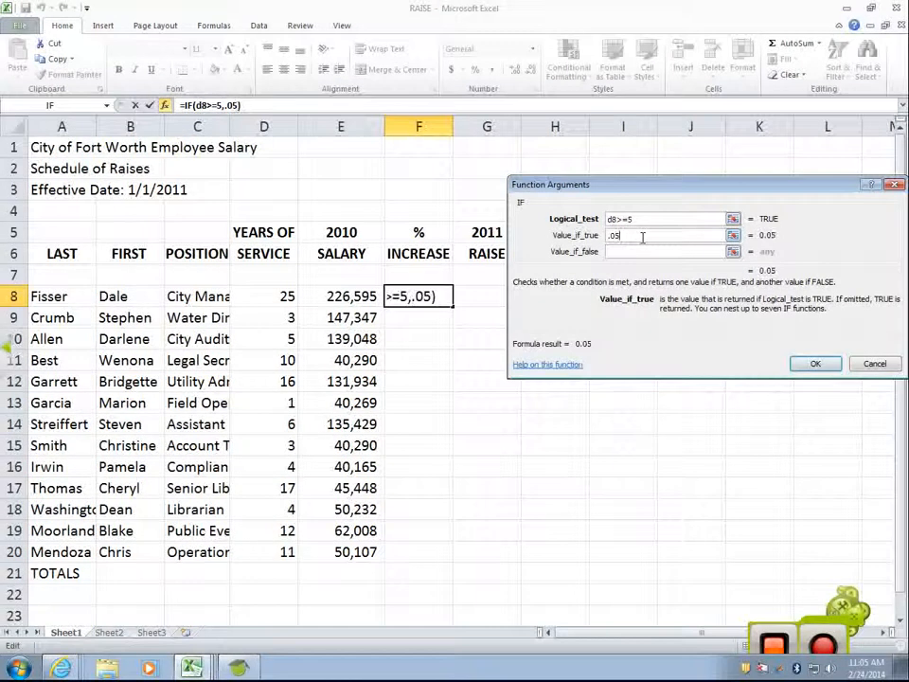
left_click(637, 249)
type(".04")
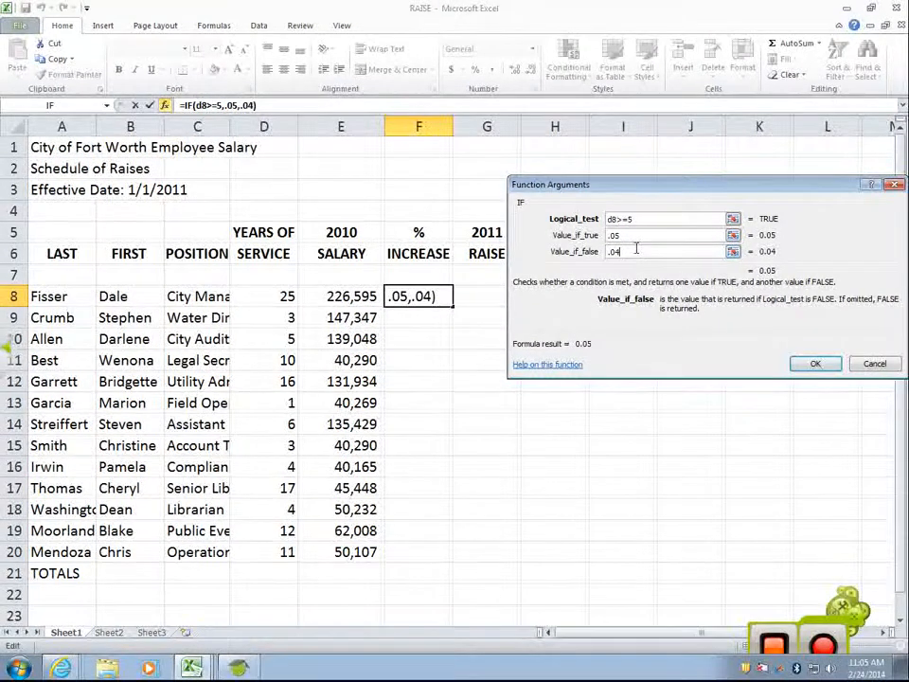
left_click(812, 365)
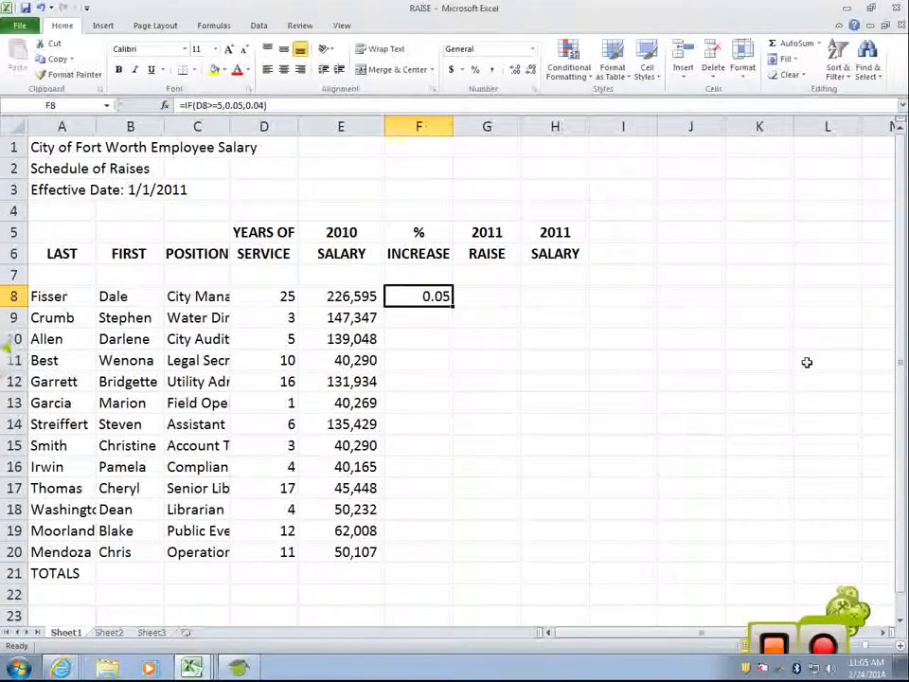
Step: Open the IF formula in F8 to examine its arguments and referenced cell
double_click(417, 296)
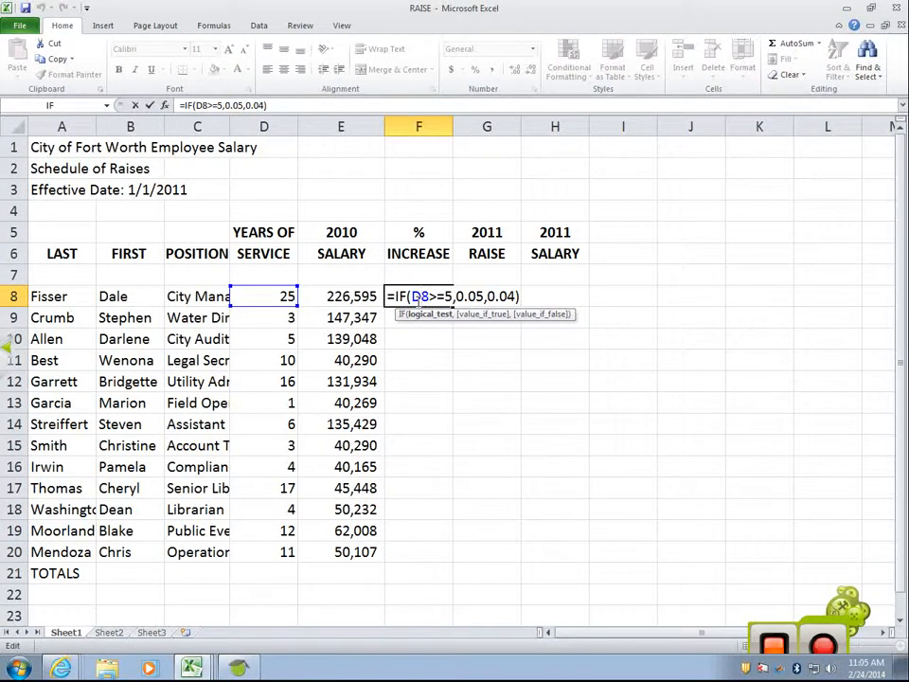
key("Return")
Step: Format F8 as a percentage and fill its IF formula down through F20
left_click(433, 286)
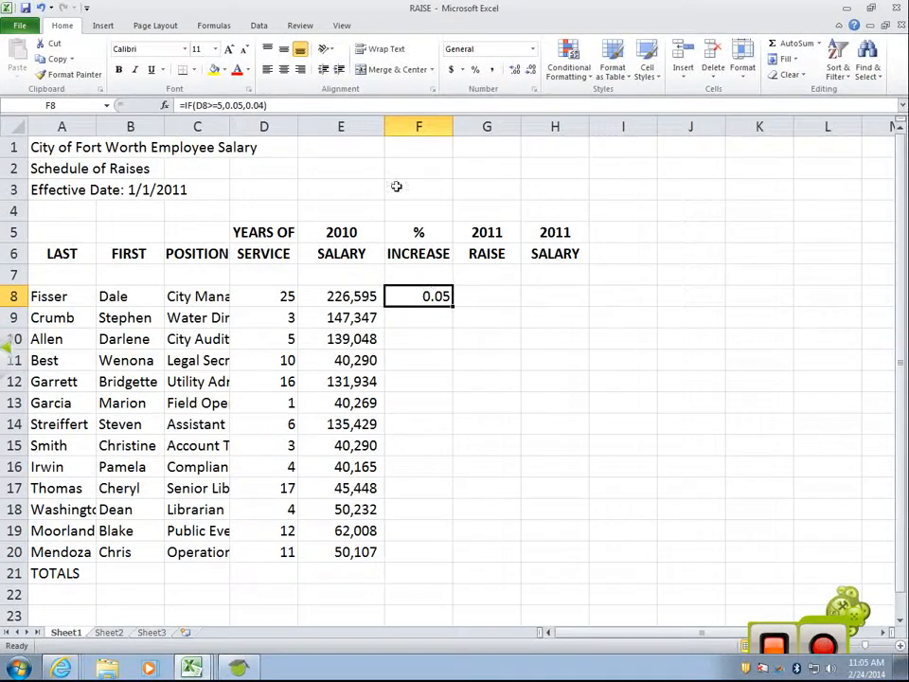
left_click(475, 70)
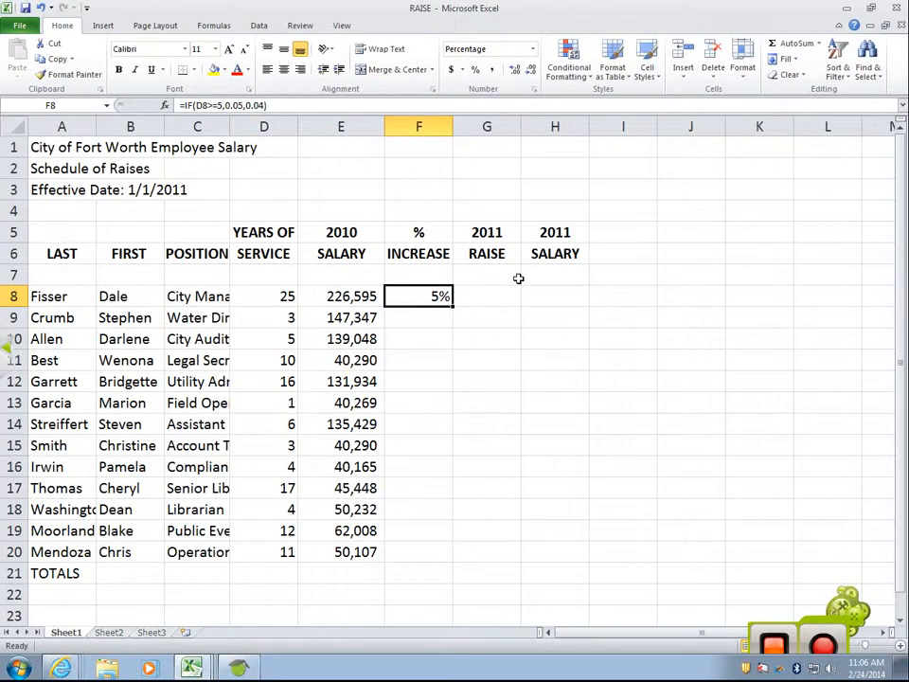
left_click_drag(454, 308, 404, 559)
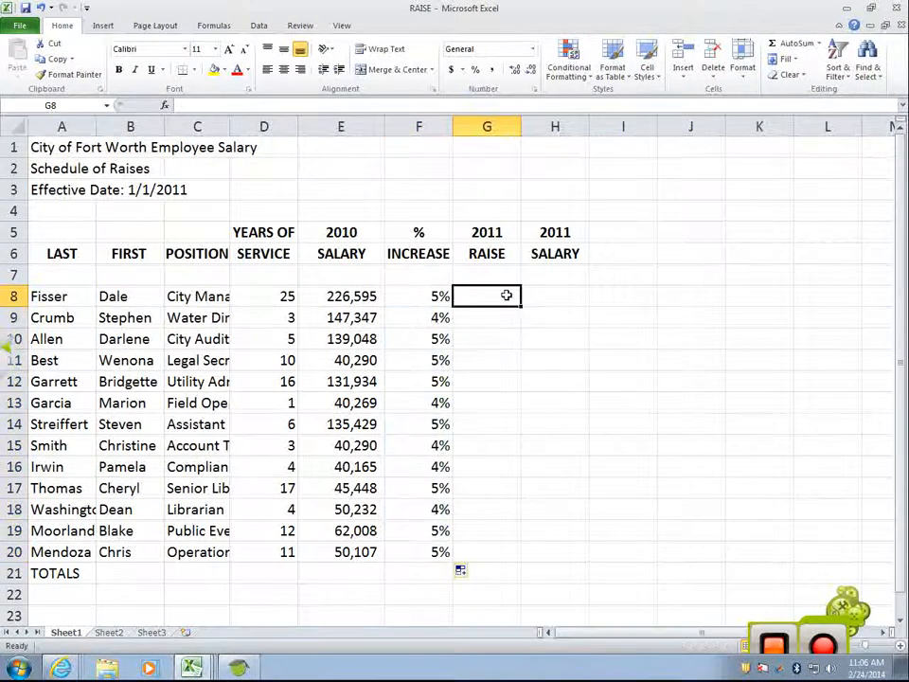
Step: Calculate the 2011 raise in G8 as the 2010 salary times the percent increase, =E8*F8
type("=")
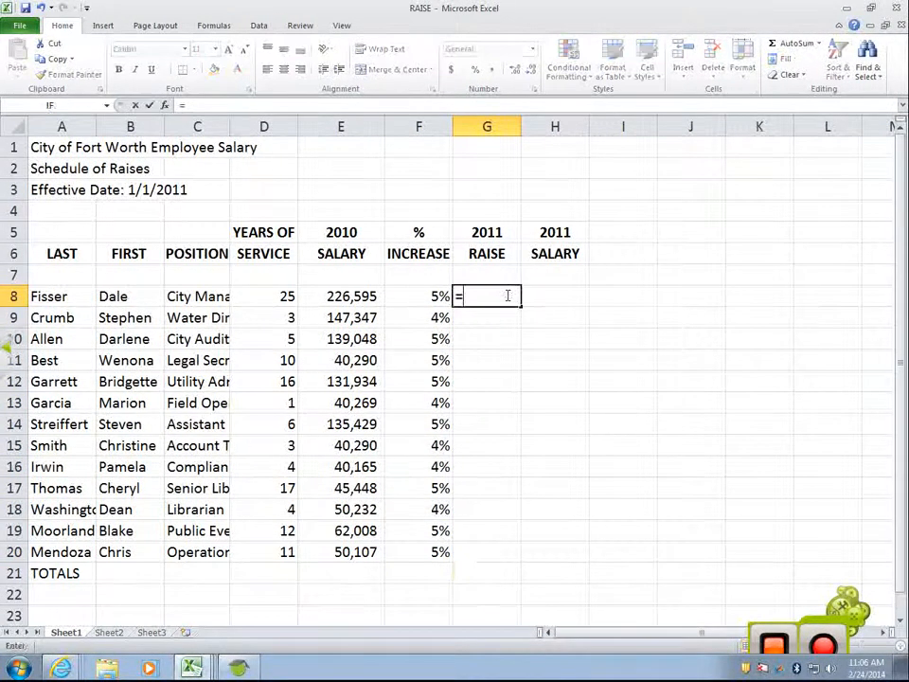
left_click(305, 298)
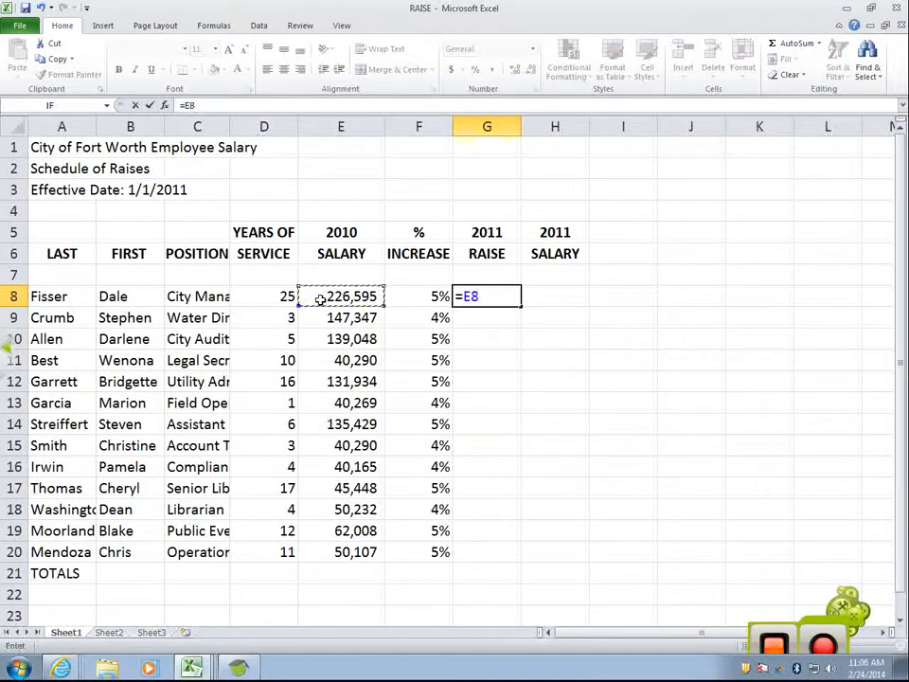
type("*")
left_click(428, 298)
key("Return")
Step: Calculate the 2011 salary in H8 as =E8+G8, and fill the formulas in G8:H8 down through row 20
left_click(550, 296)
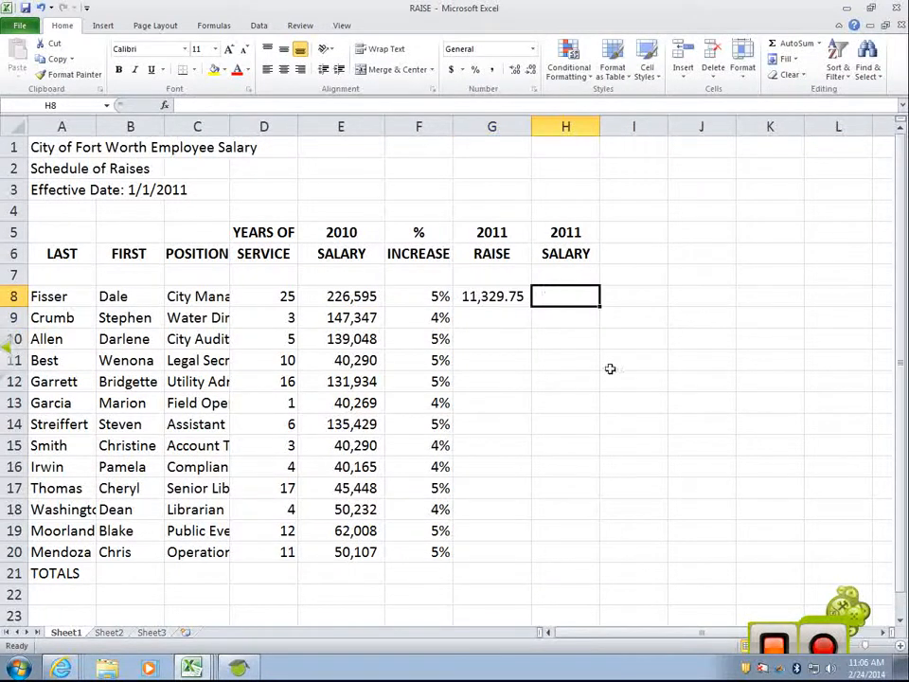
type("=")
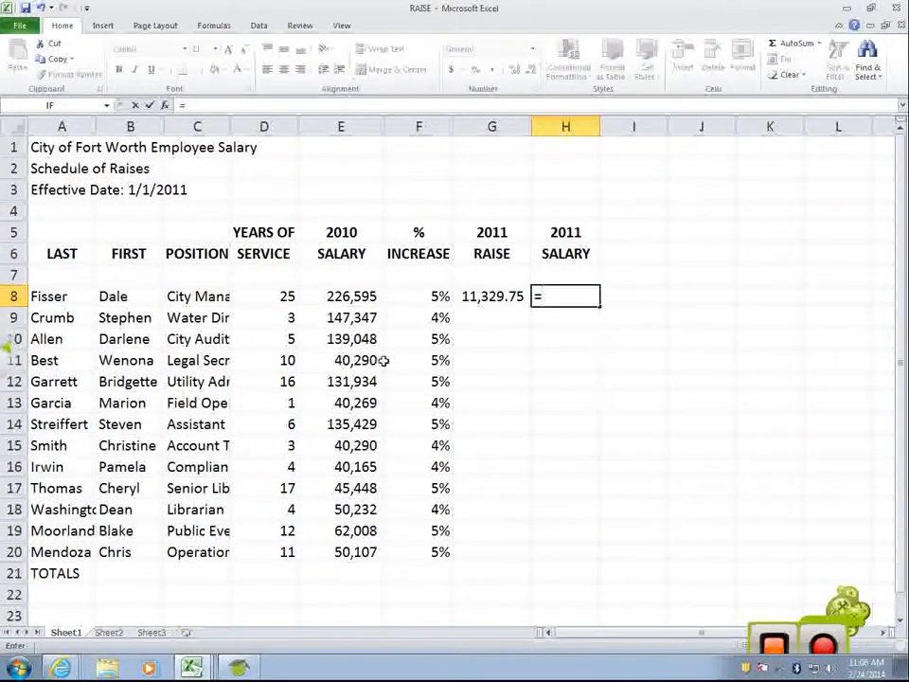
left_click(345, 296)
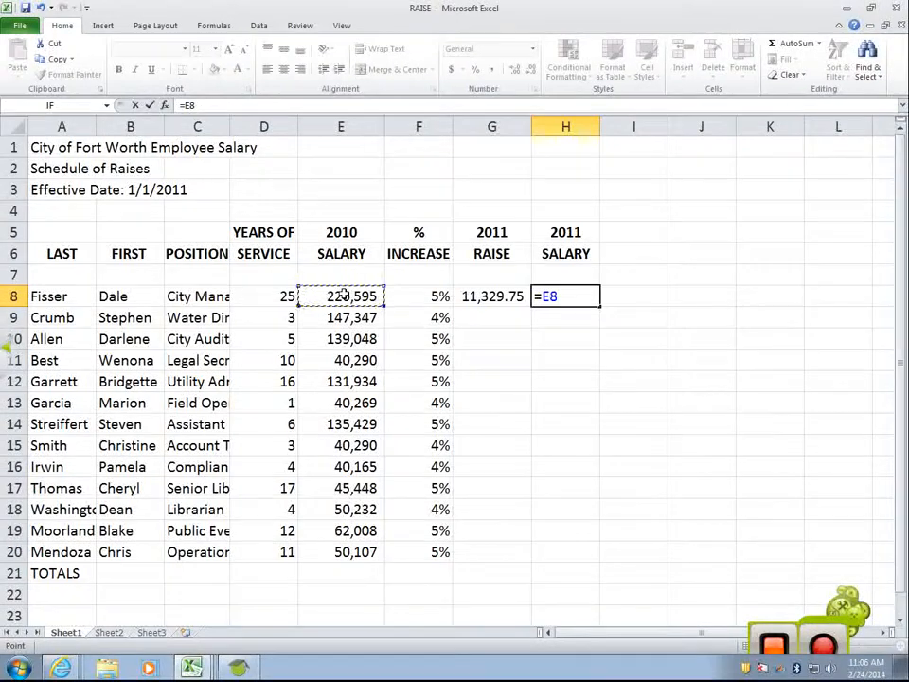
type("+")
scroll(351, 289, "down", 1)
left_click(471, 232)
key("Return")
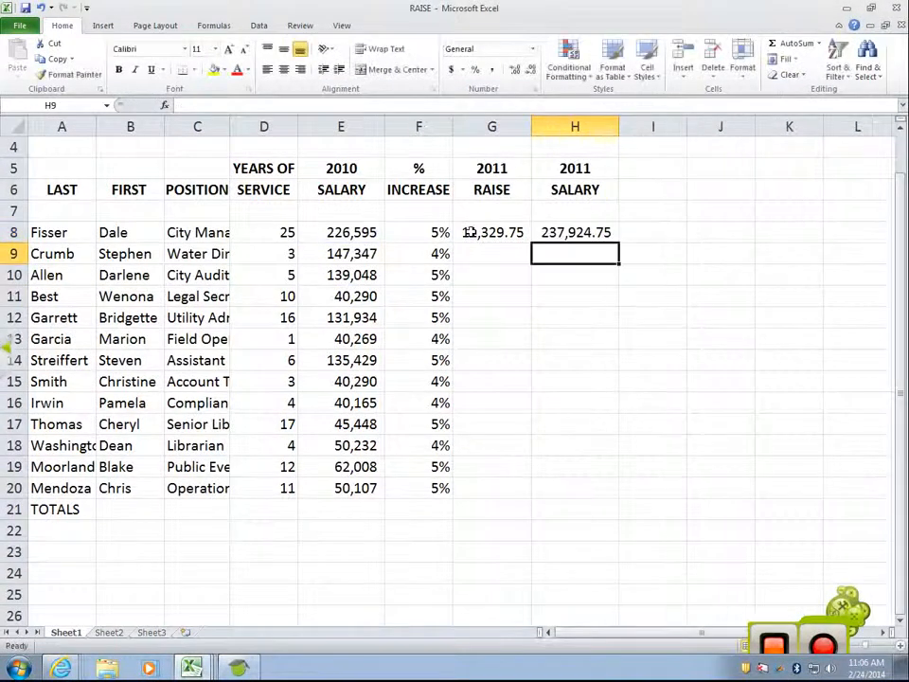
left_click_drag(470, 232, 619, 502)
left_click(645, 442)
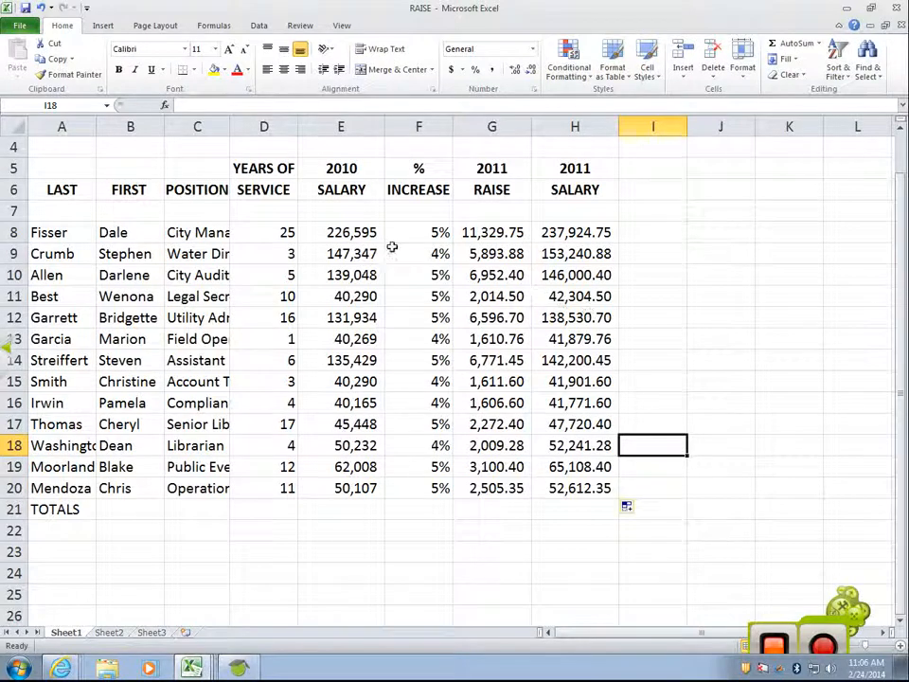
Step: Check the years of service in D8, D9 and D10 against the percent increases calculated for those rows
left_click(305, 235)
left_click(275, 240)
left_click(277, 254)
left_click(279, 273)
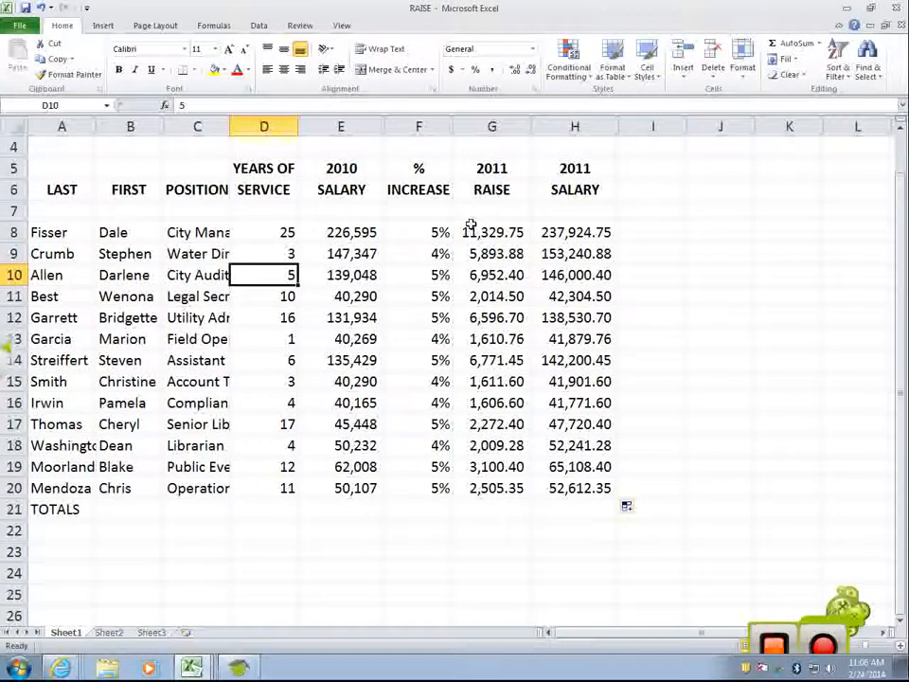